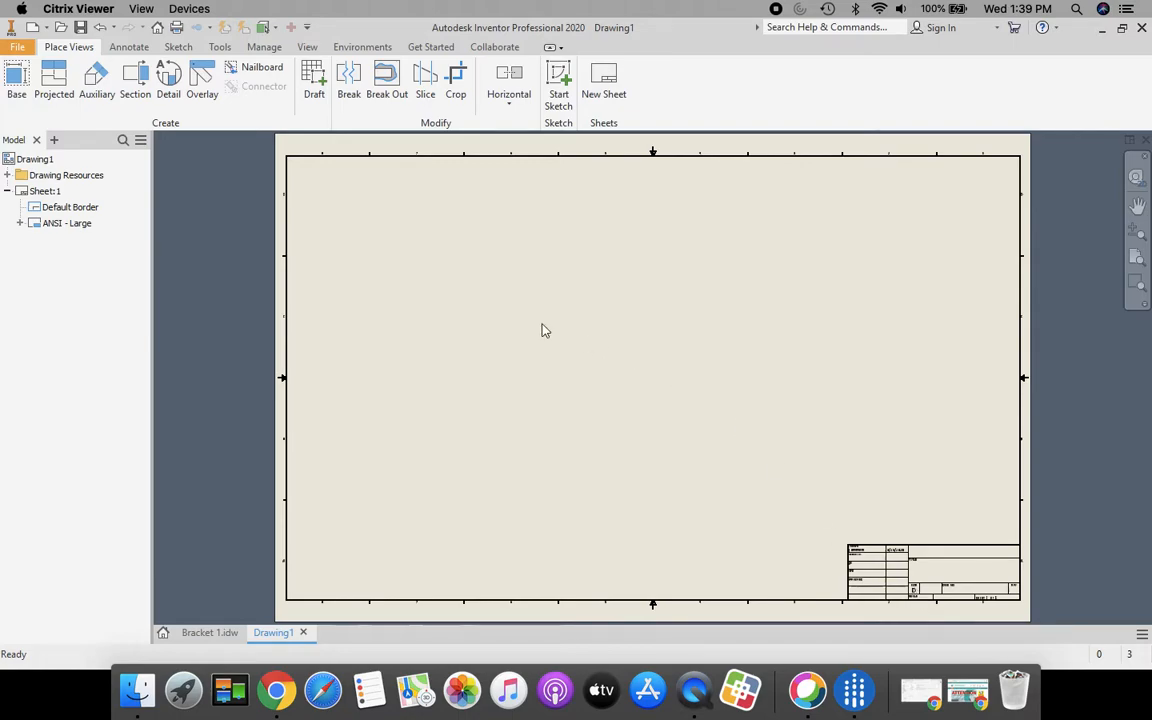
- Change the drawing sheet's size to B, keeping the landscape orientation
left_click(36, 192)
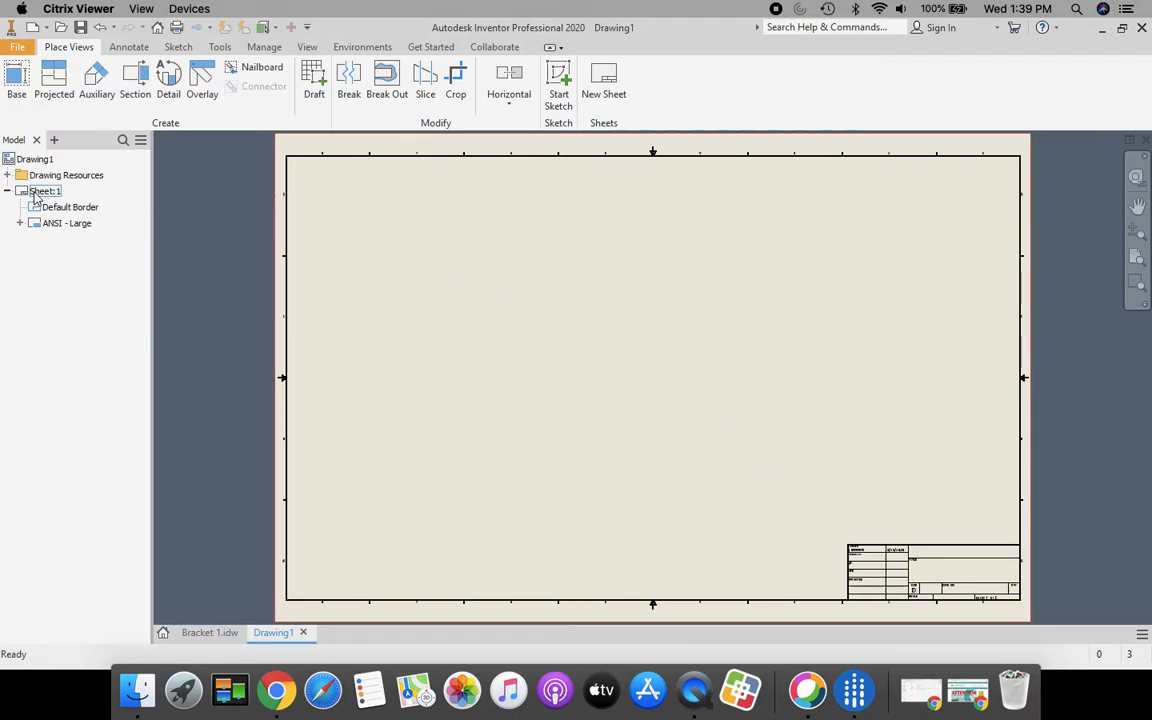
right_click(40, 195)
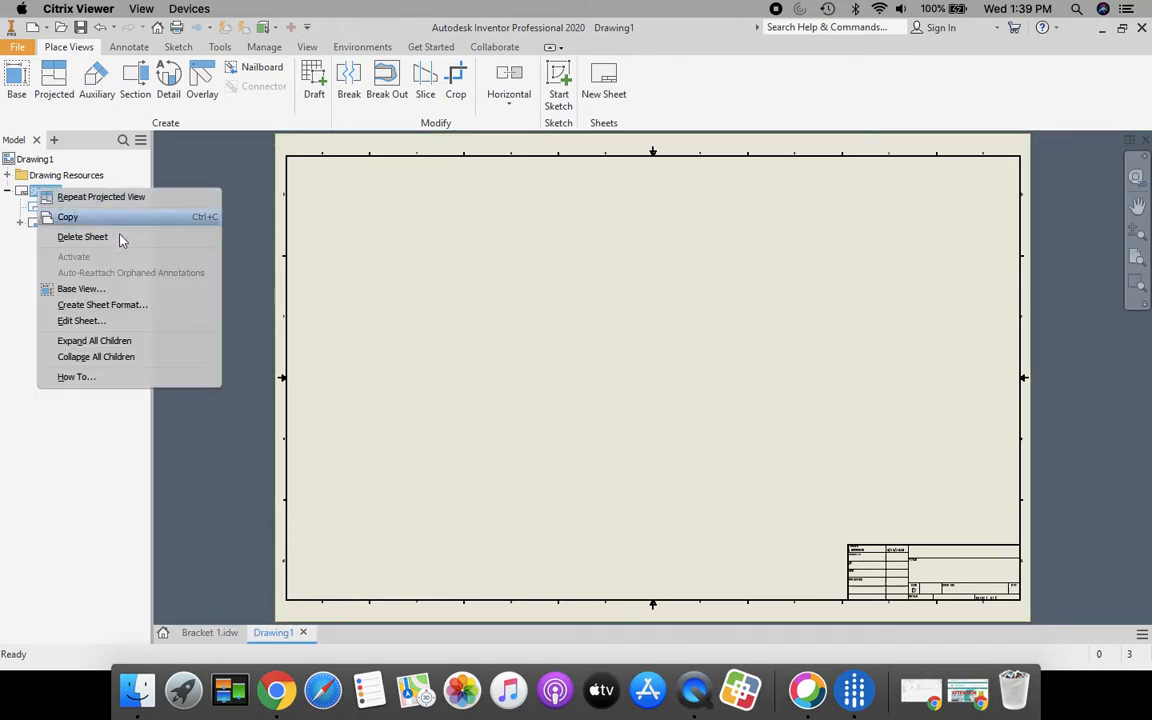
left_click(80, 321)
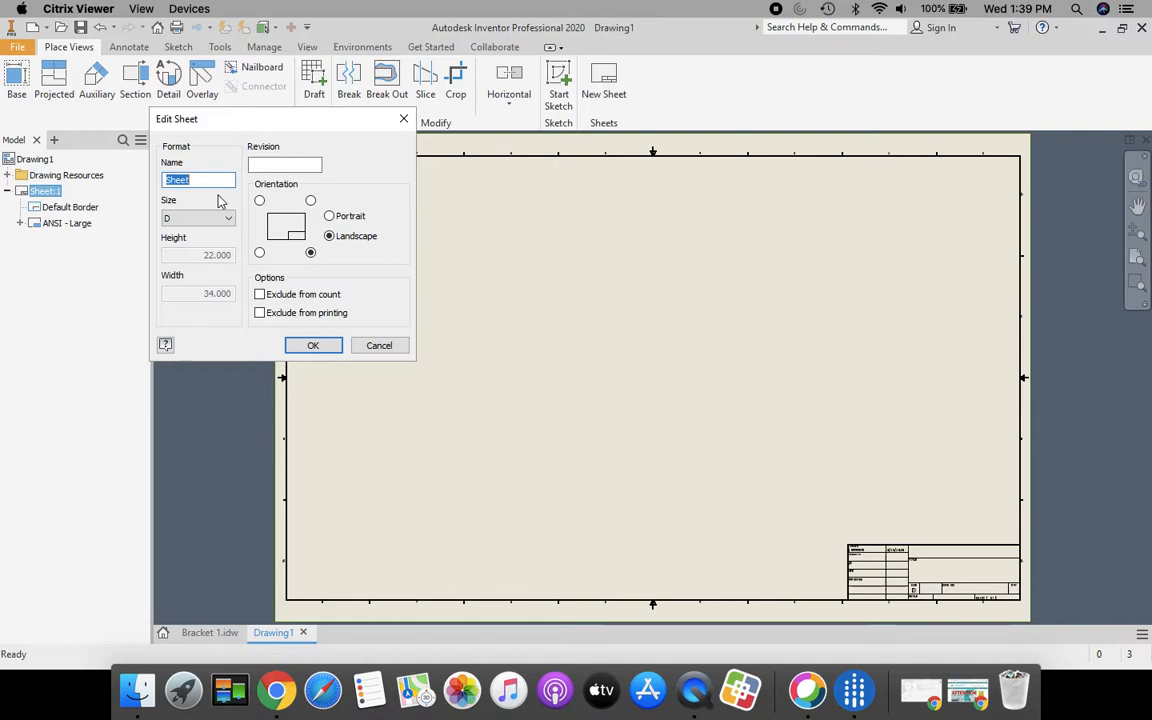
left_click_drag(206, 112, 229, 105)
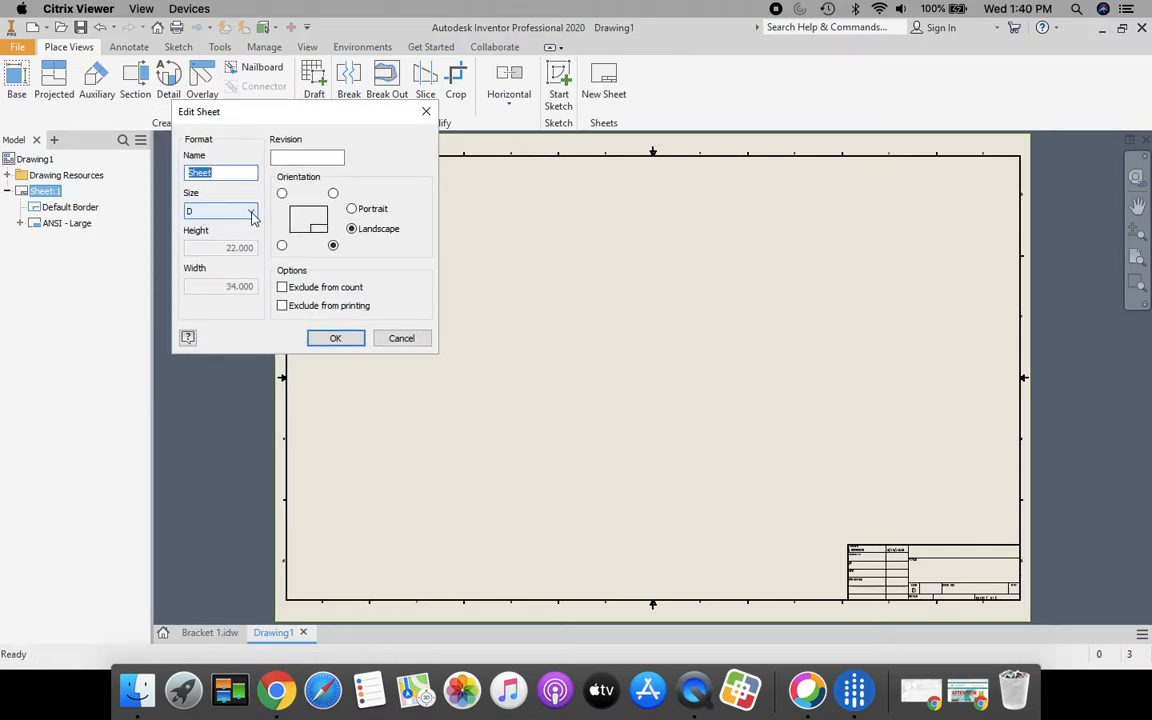
left_click(253, 218)
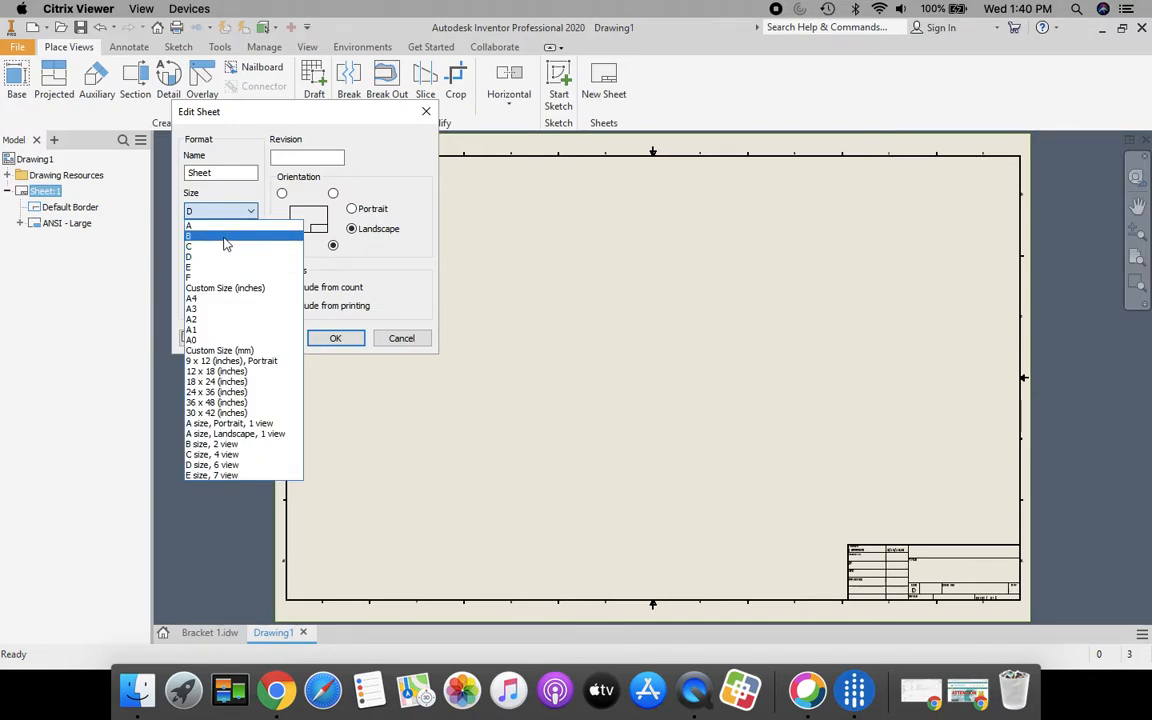
left_click(225, 237)
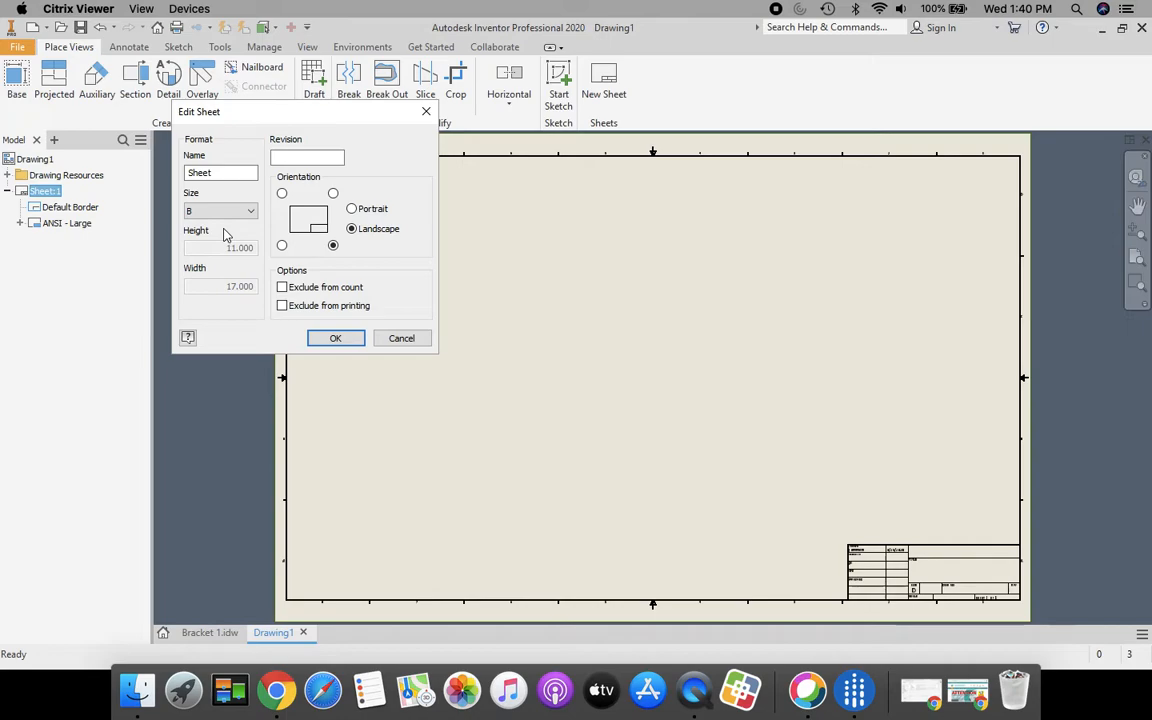
left_click(333, 338)
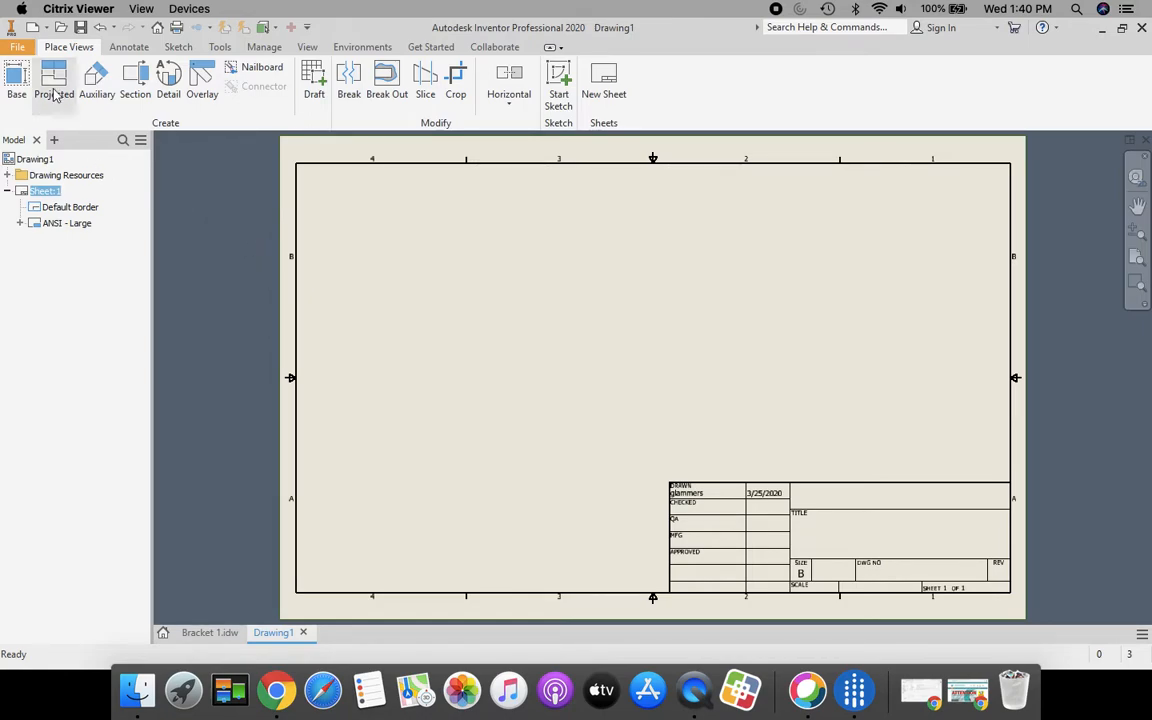
- Place a front base view of the Bracket 1 part and move it to the left half of the sheet
left_click(16, 80)
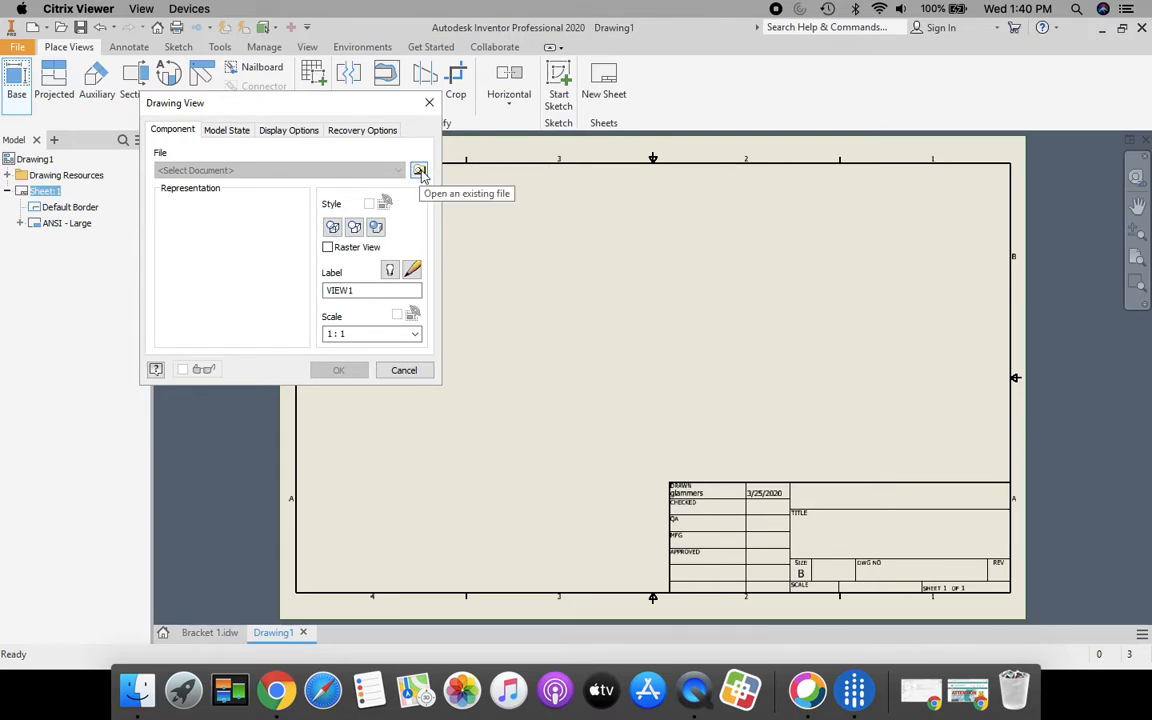
left_click(419, 172)
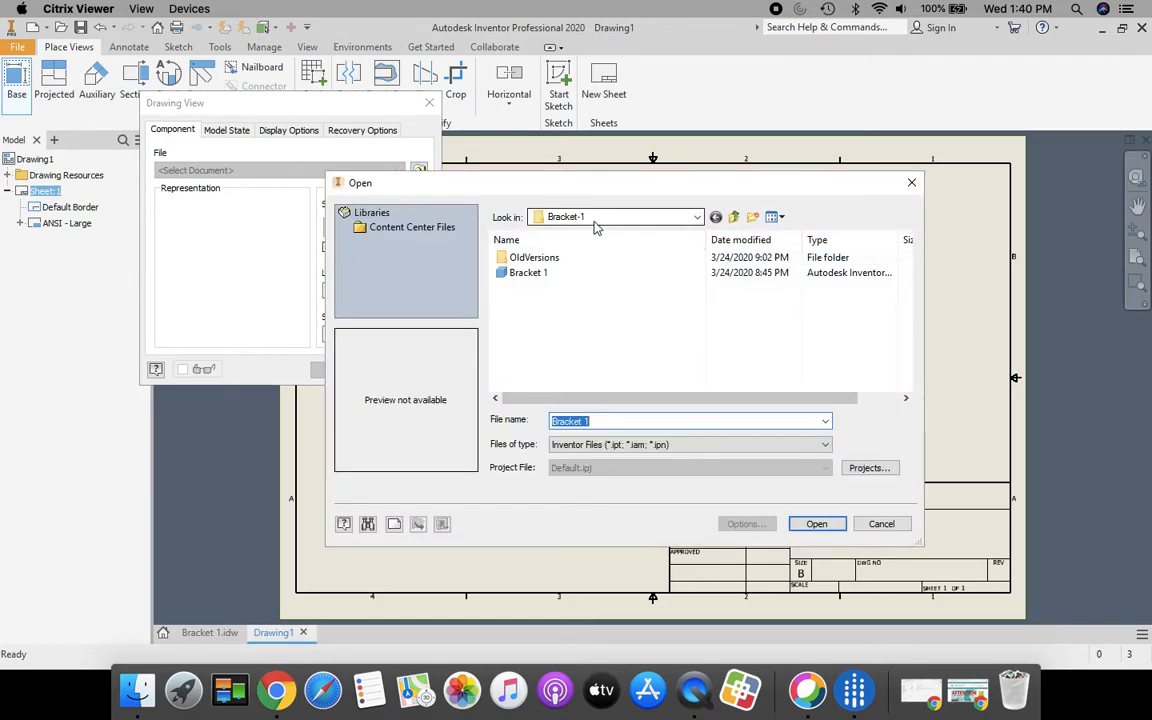
left_click(519, 281)
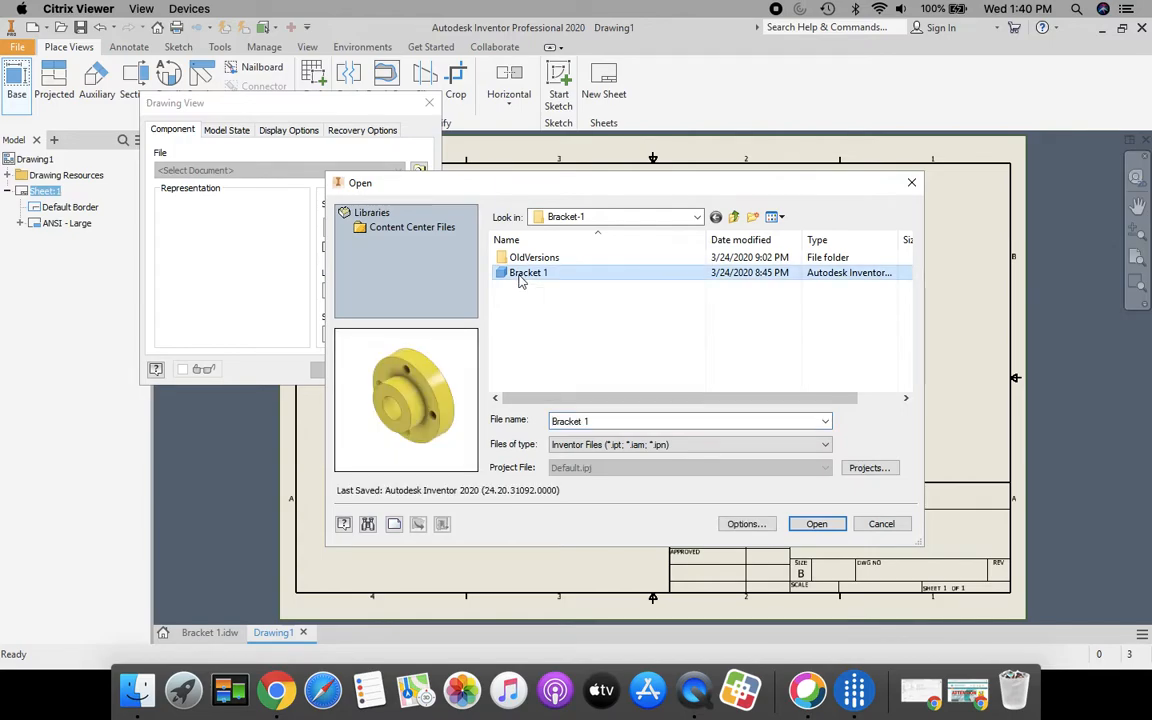
left_click(815, 524)
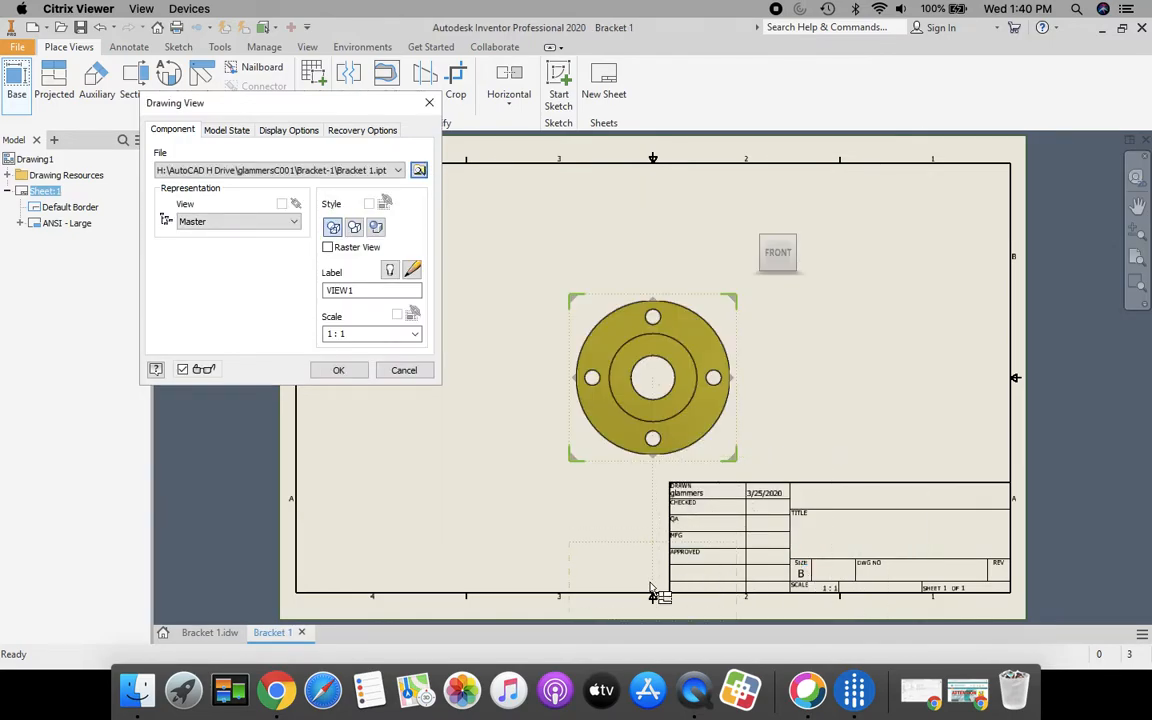
left_click(339, 371)
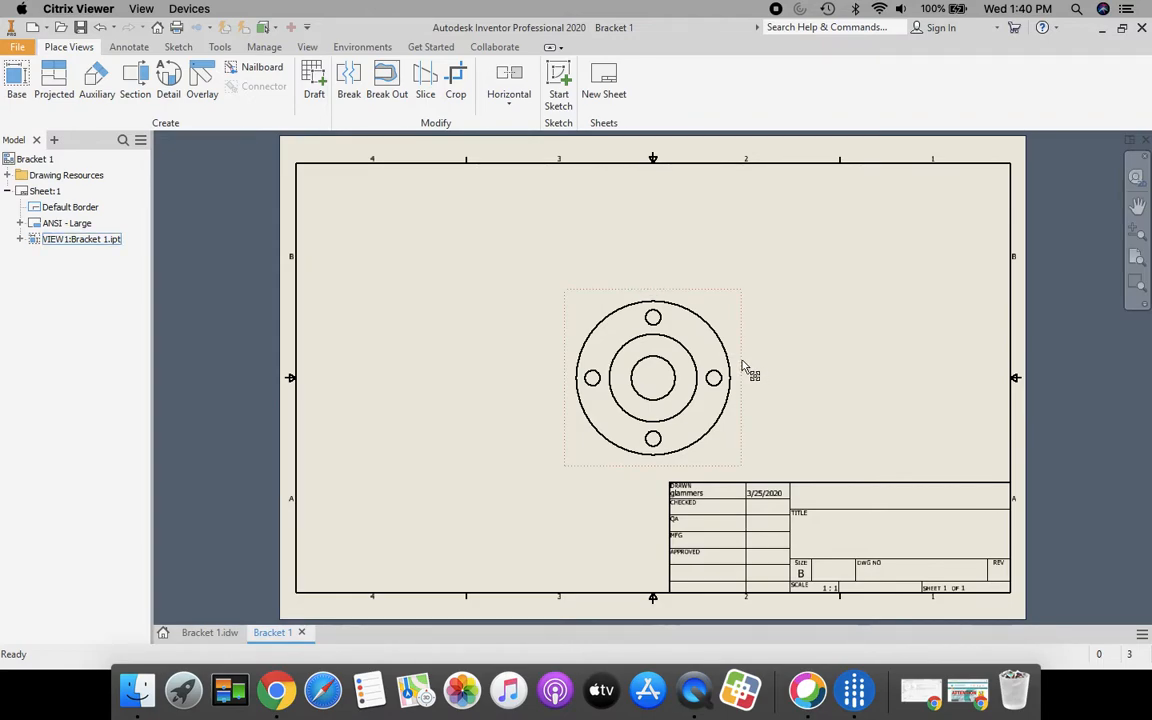
mouse_move(745, 368)
left_mouse_down()
mouse_move(651, 345)
mouse_move(545, 341)
left_mouse_up()
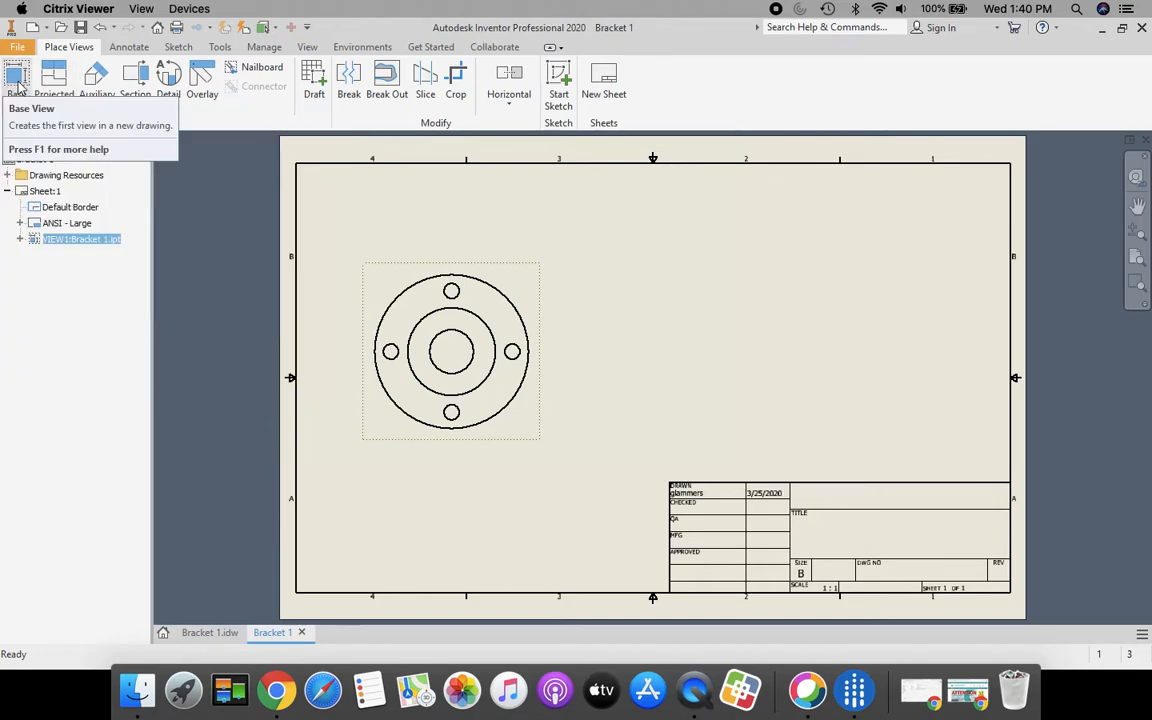
- Create projected views from the front view: a side view to its right and an isometric view in the sheet's upper-right corner
left_click(53, 88)
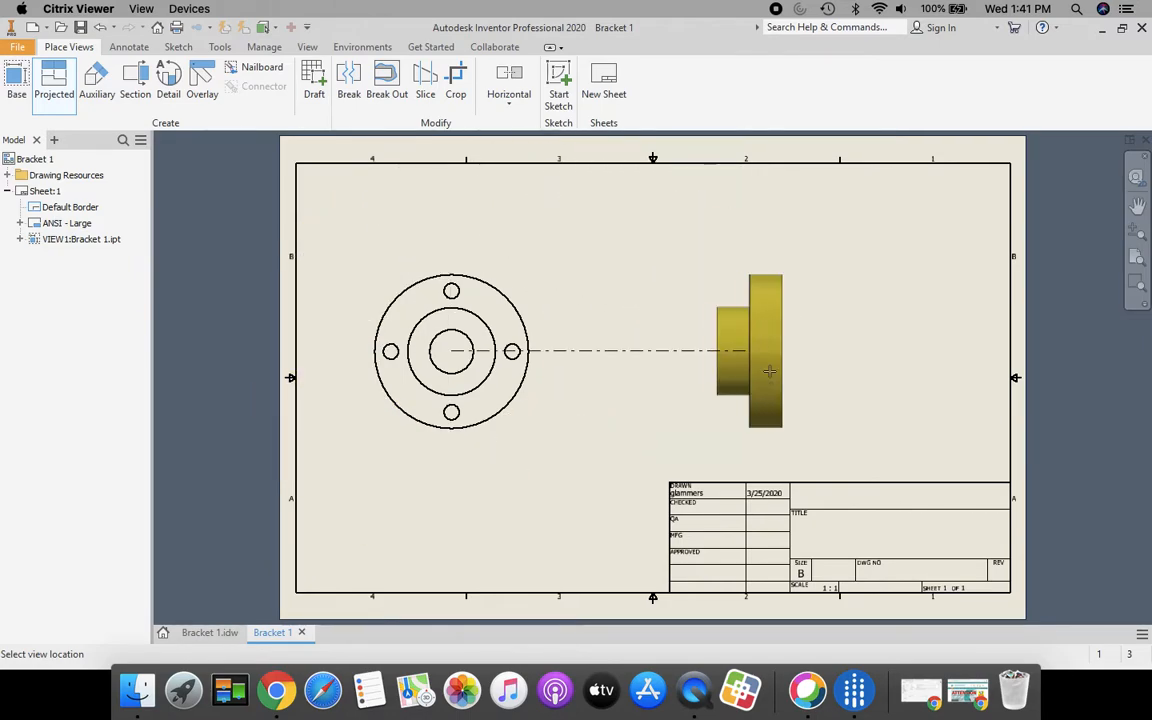
key("Escape")
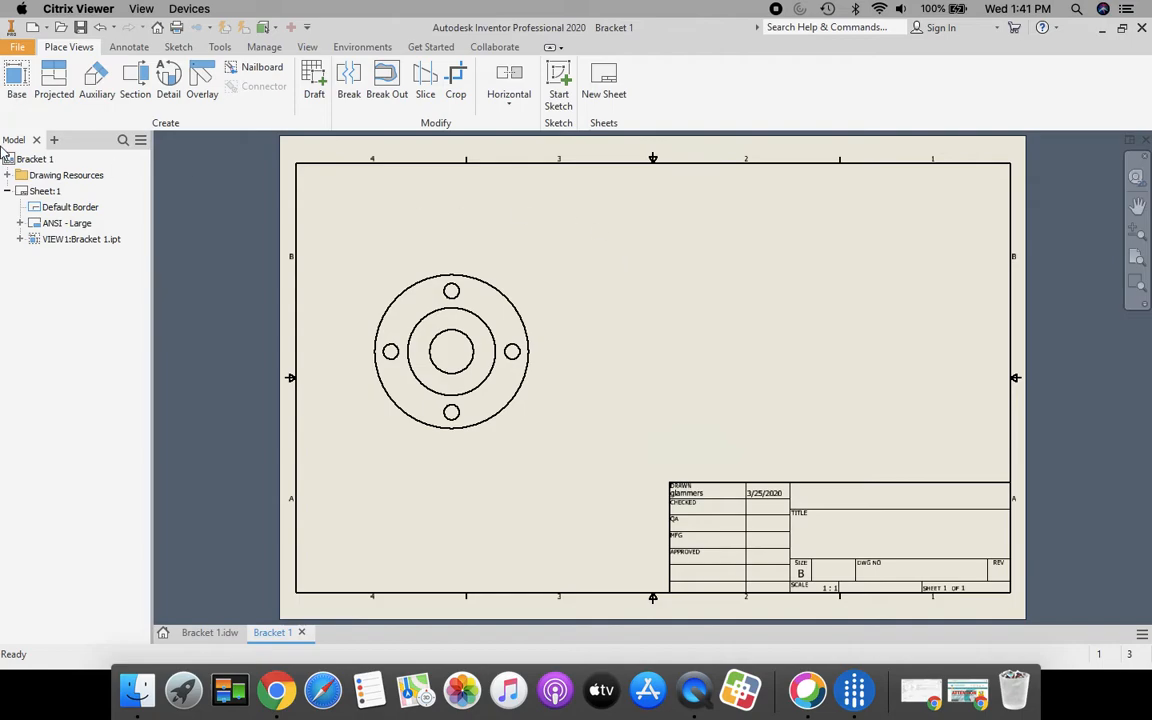
left_click(54, 80)
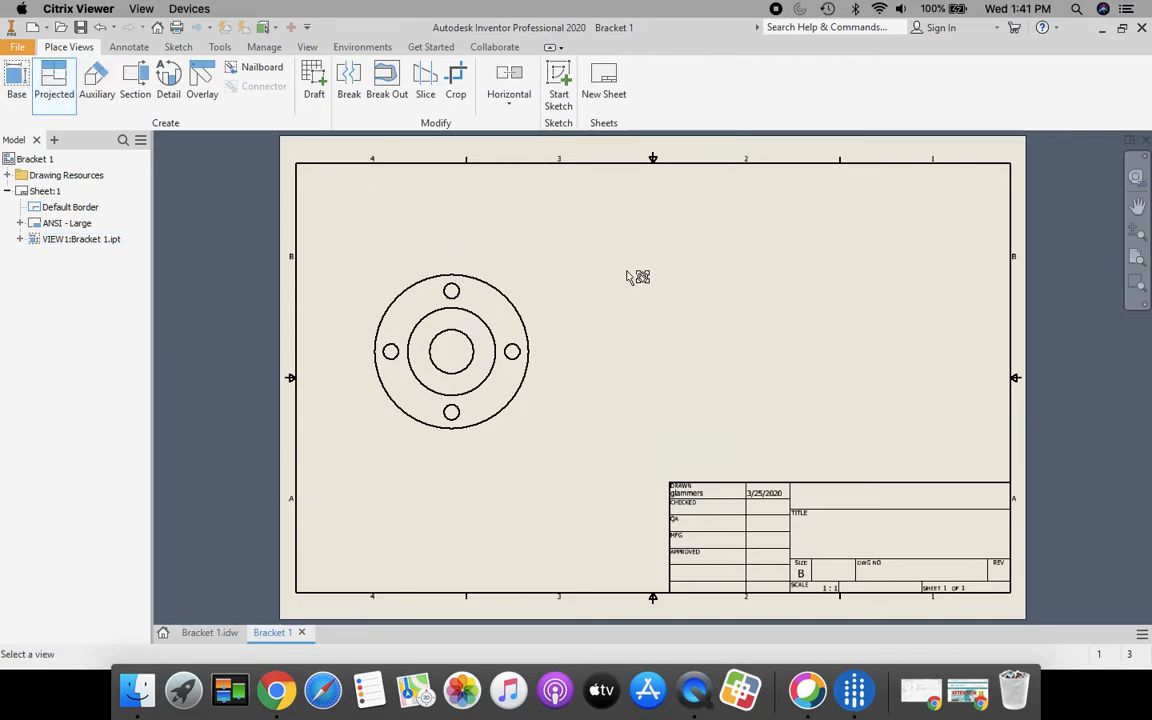
left_click(472, 316)
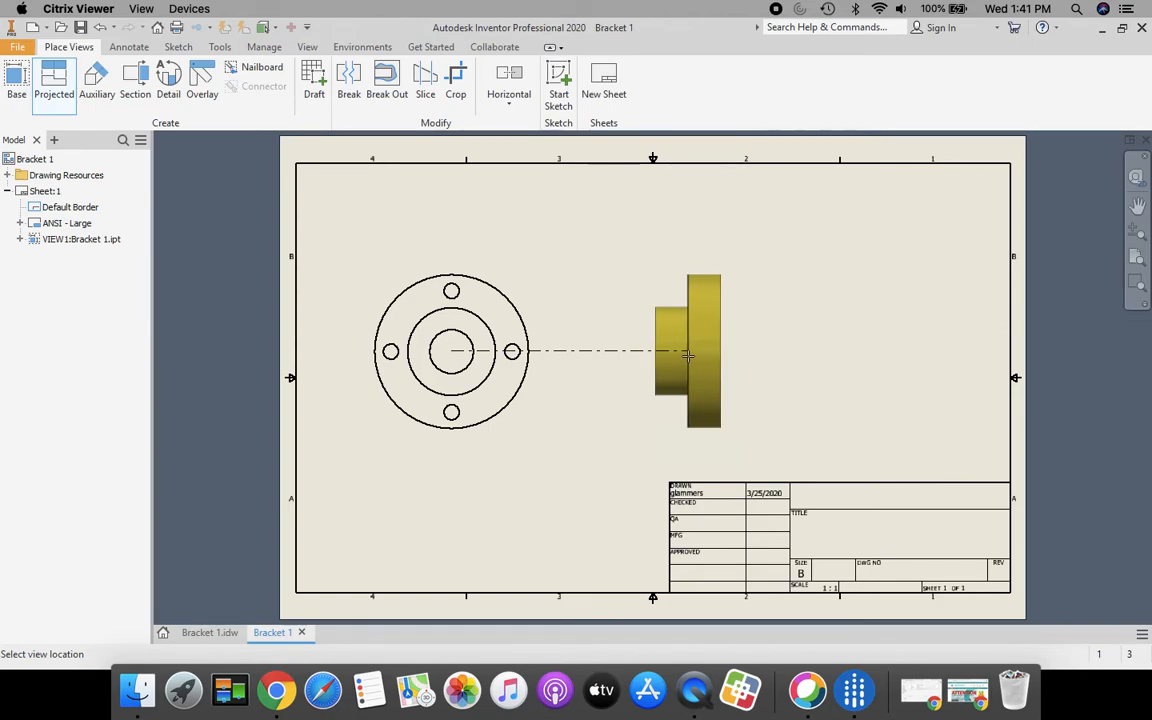
left_click(690, 352)
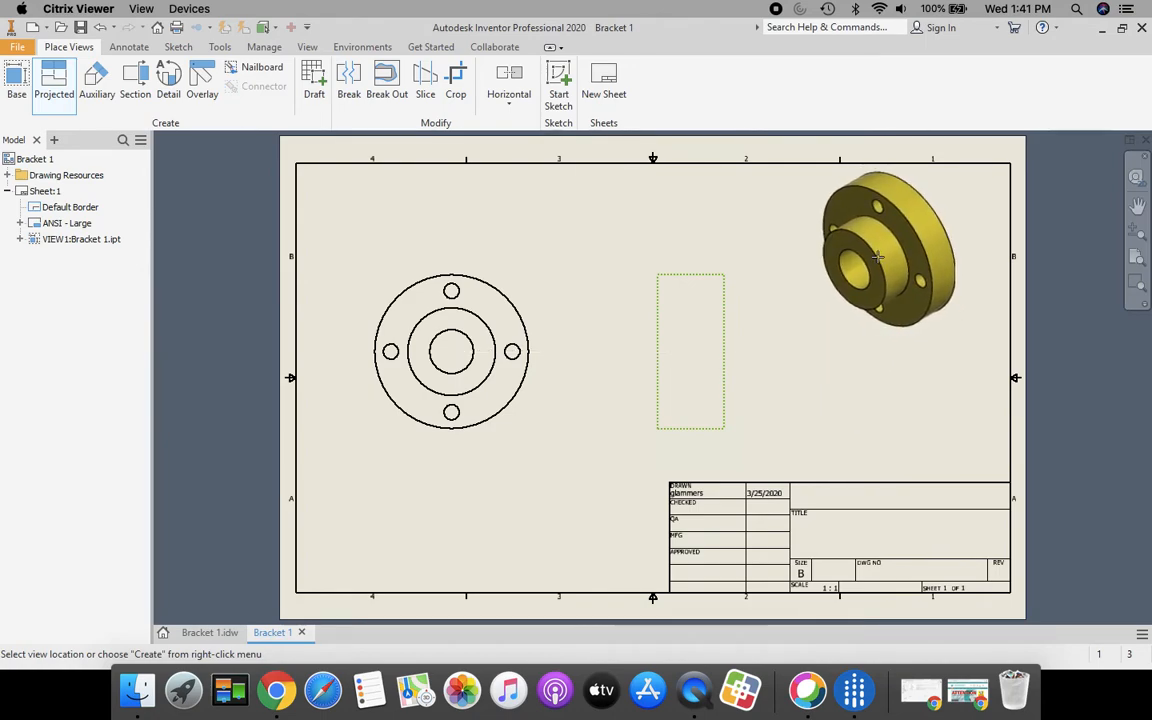
left_click(877, 257)
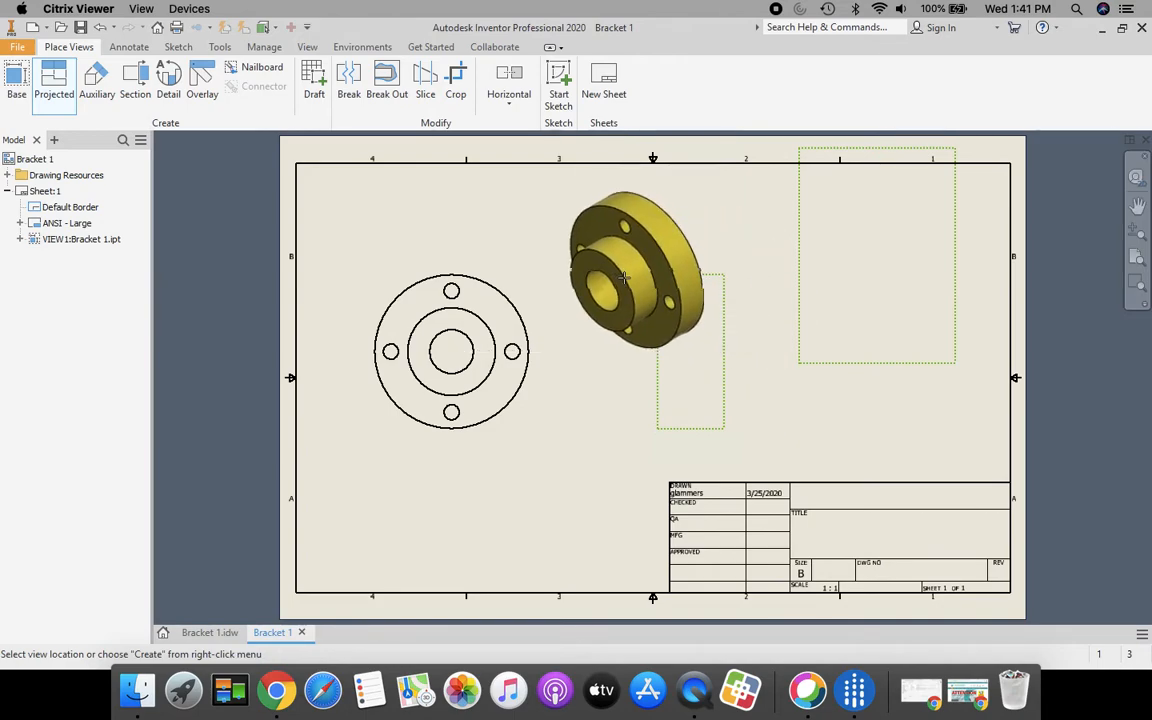
right_click(609, 276)
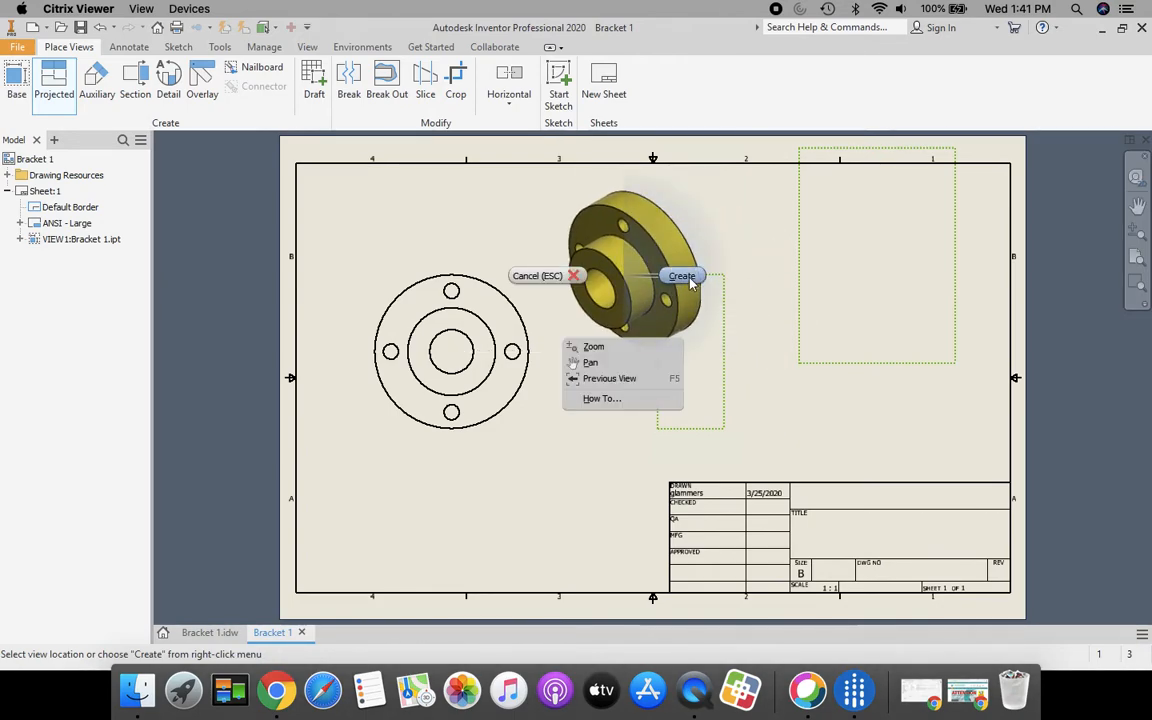
left_click(684, 277)
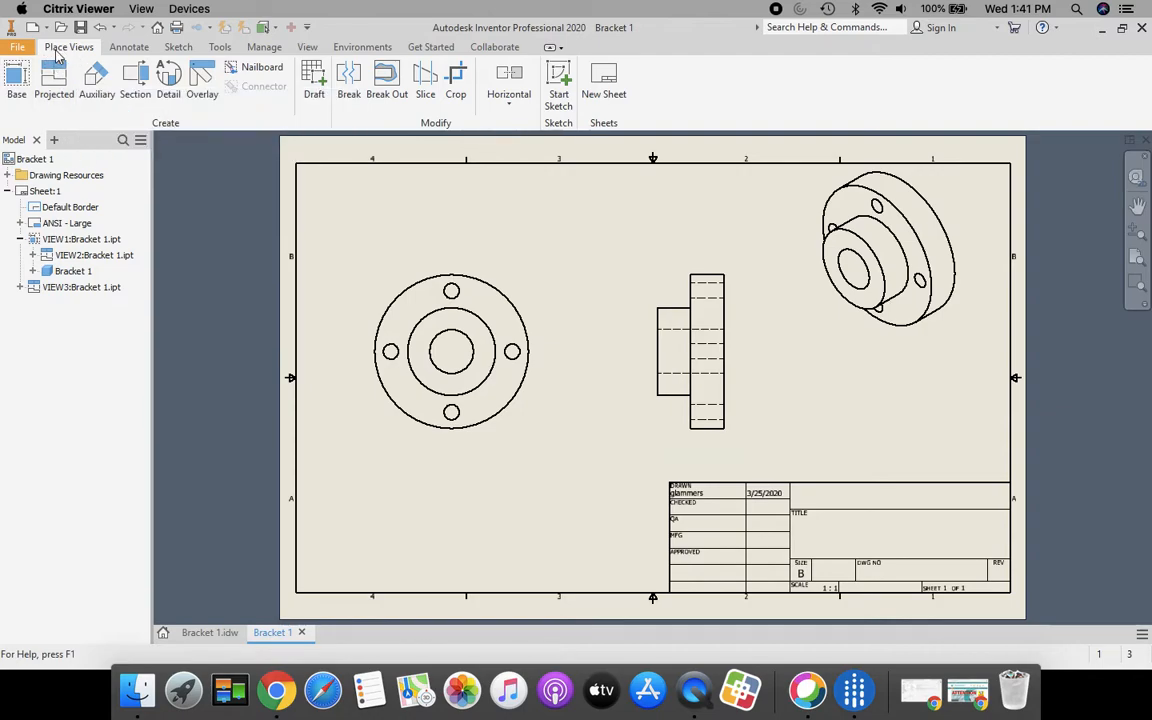
- Dimension the diameters of the outer flange circle and the middle hub circle in the front view, placing both at the lower right
left_click(141, 52)
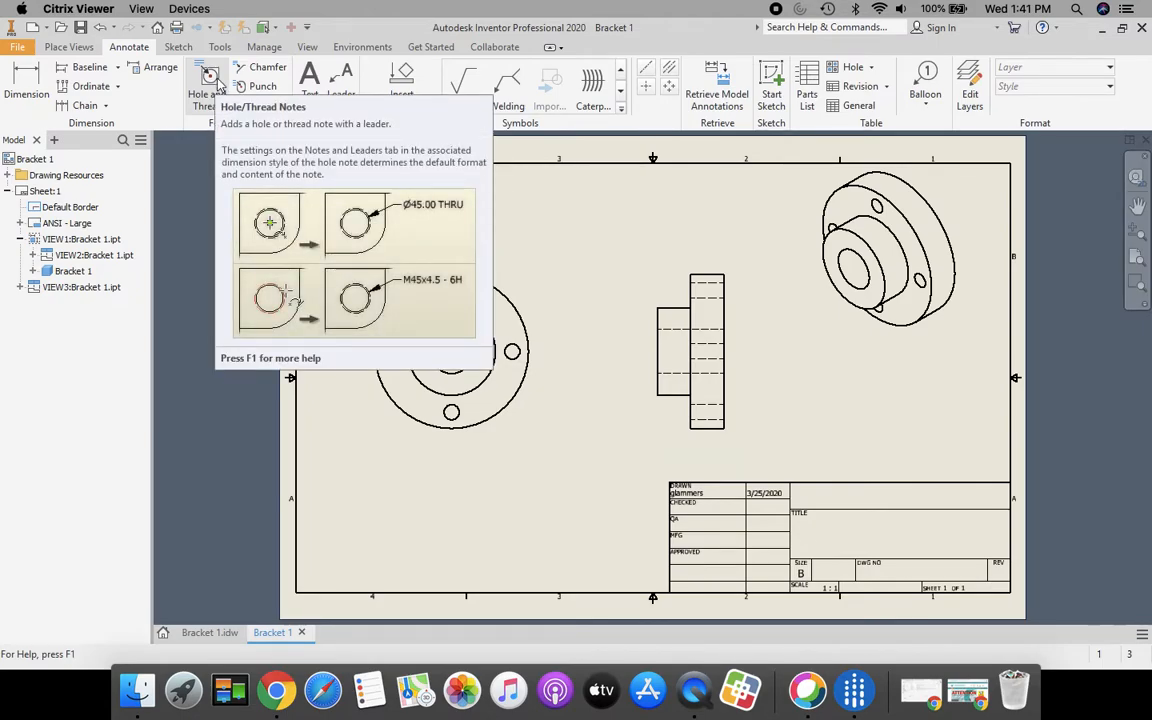
left_click(40, 82)
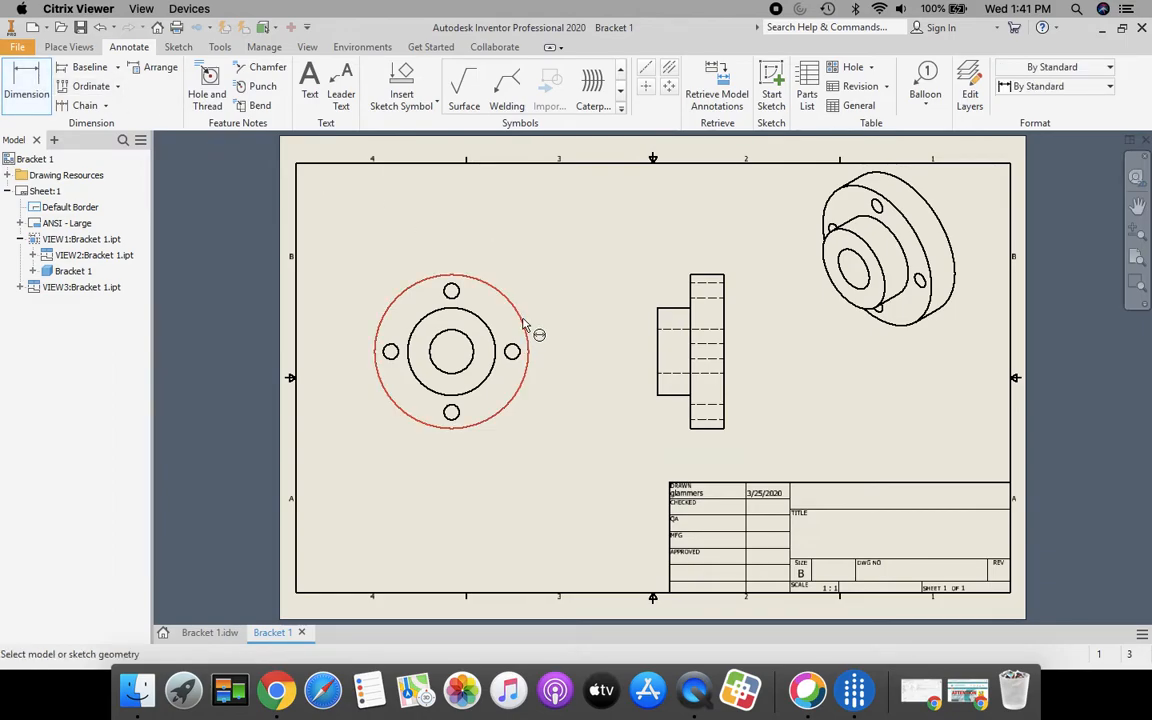
left_click(526, 381)
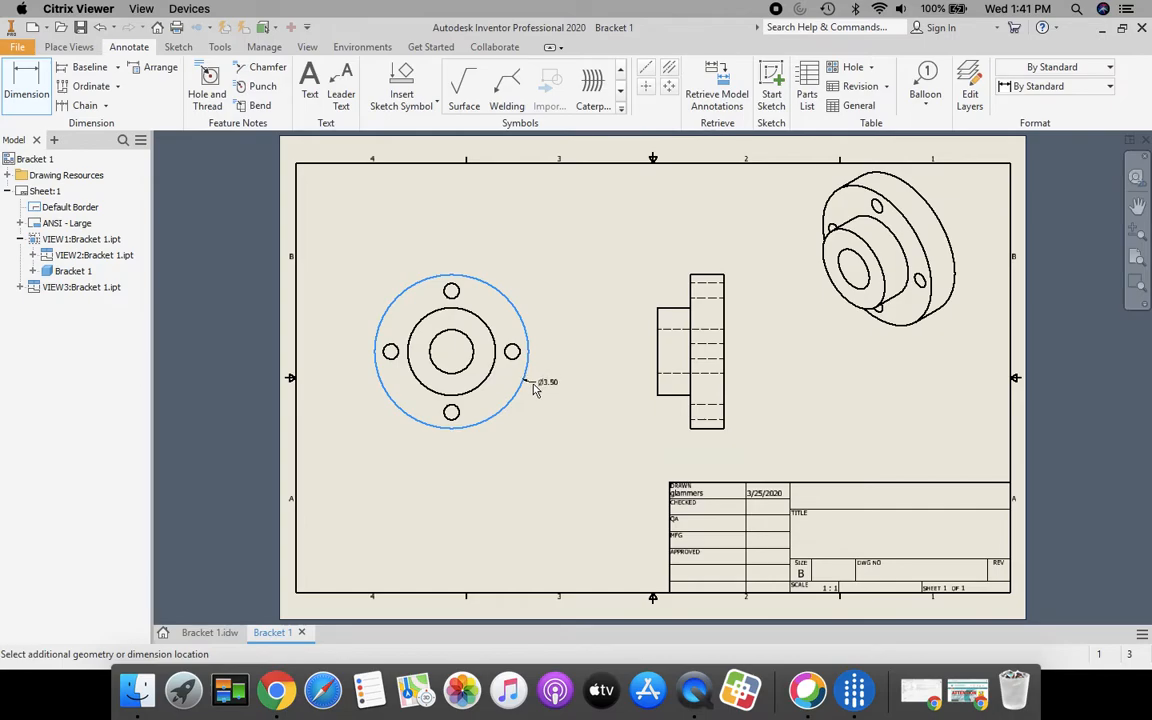
left_click(536, 390)
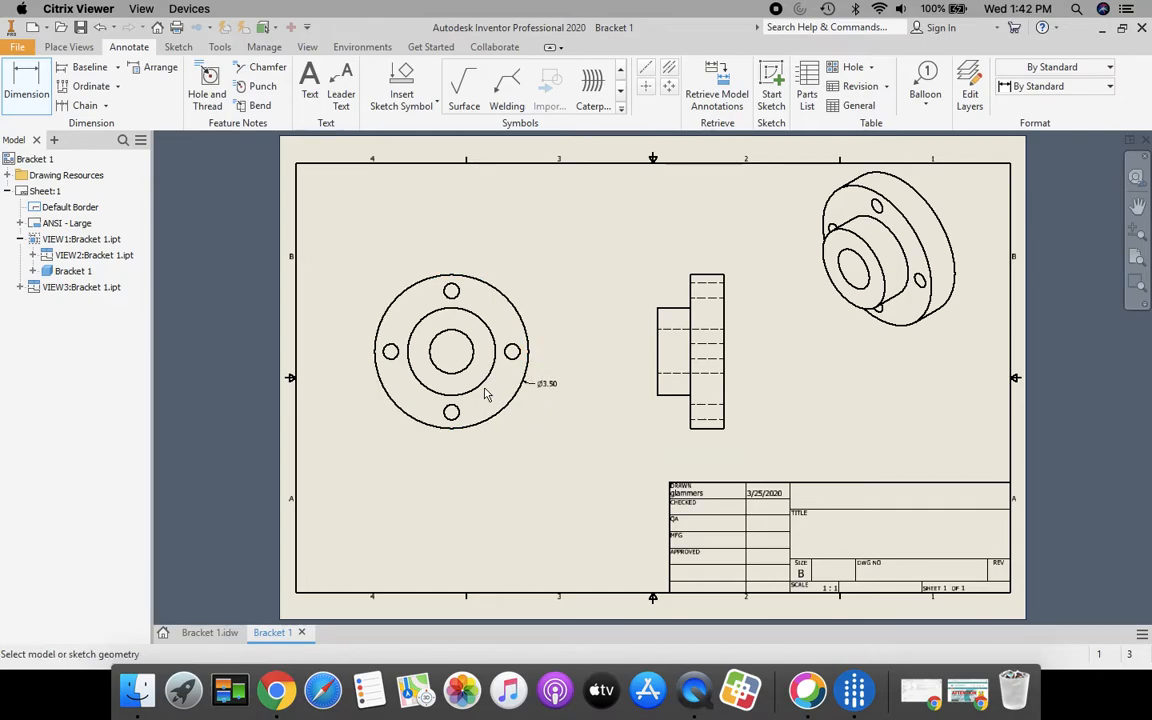
left_click(485, 382)
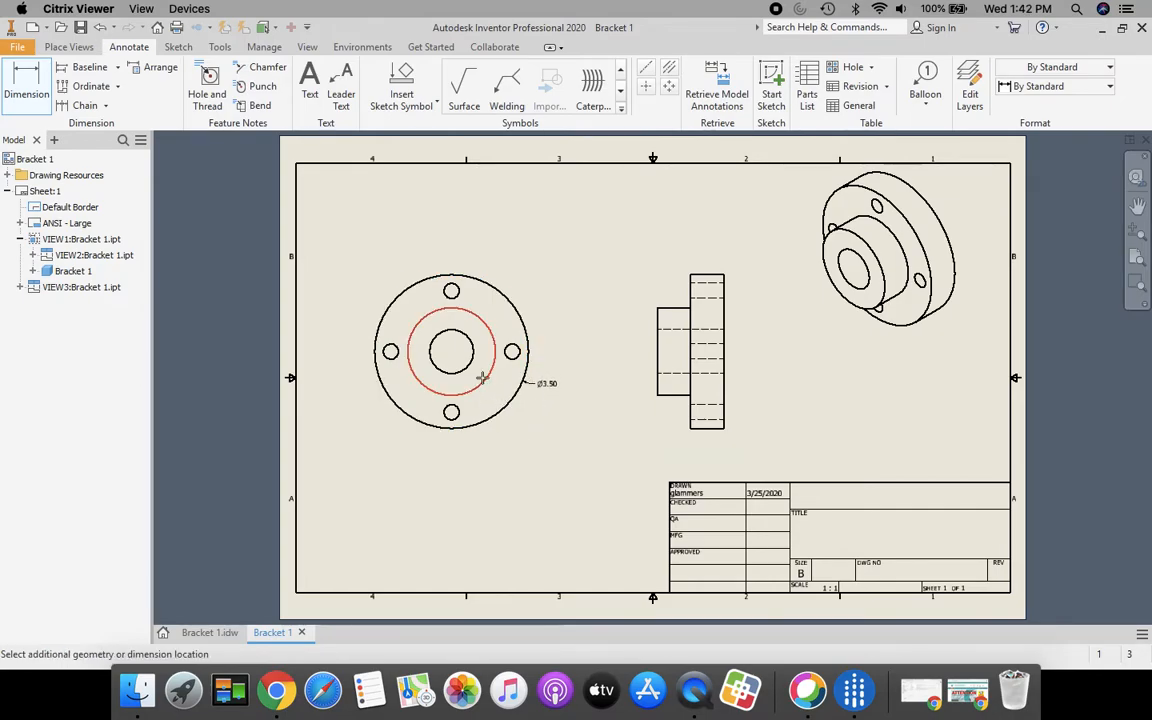
left_click(533, 430)
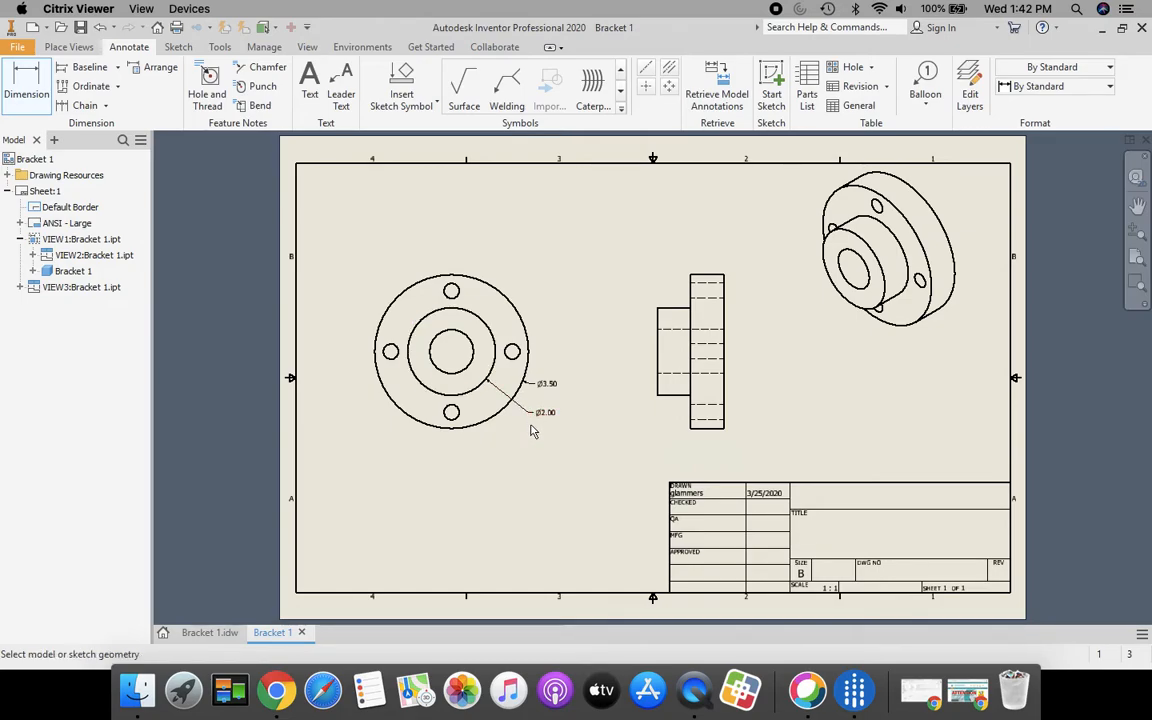
- Dimension the vertical distance from the bracket's centre to the top bolt hole's centre, placed to the right of the front view
left_click(451, 352)
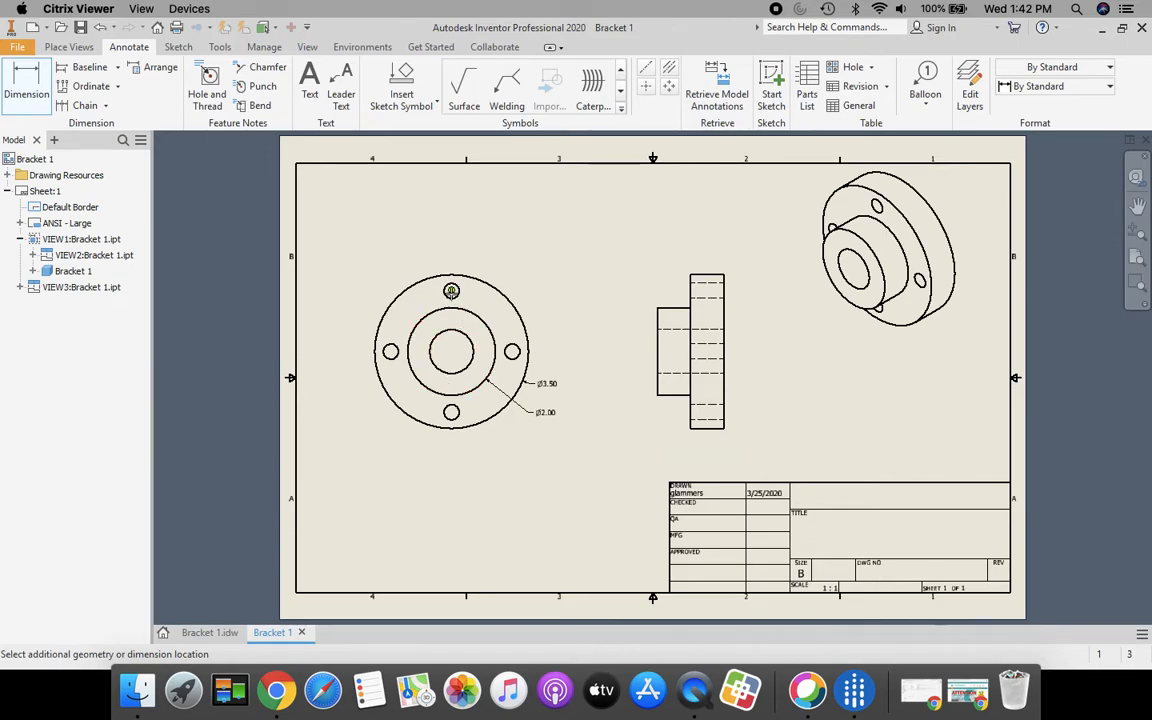
left_click(458, 290)
left_click(550, 325)
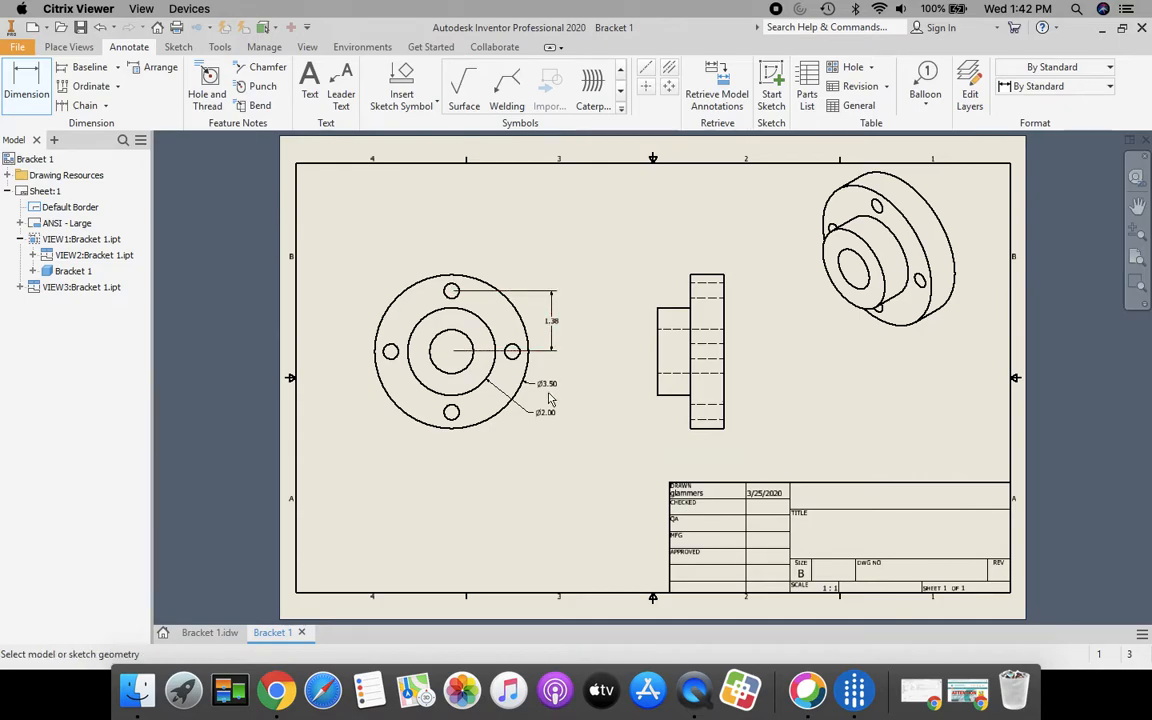
- Dimension the central bore's diameter in the front view, placing the text outside the flange at the upper left
left_click(434, 331)
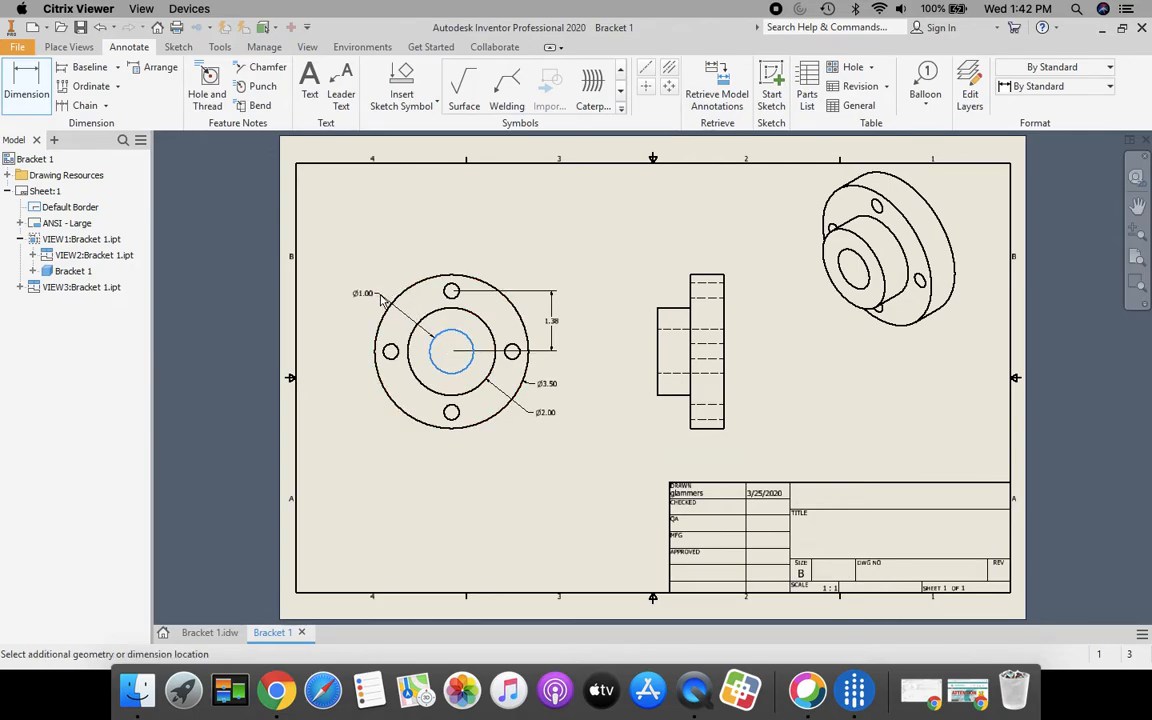
left_click(379, 303)
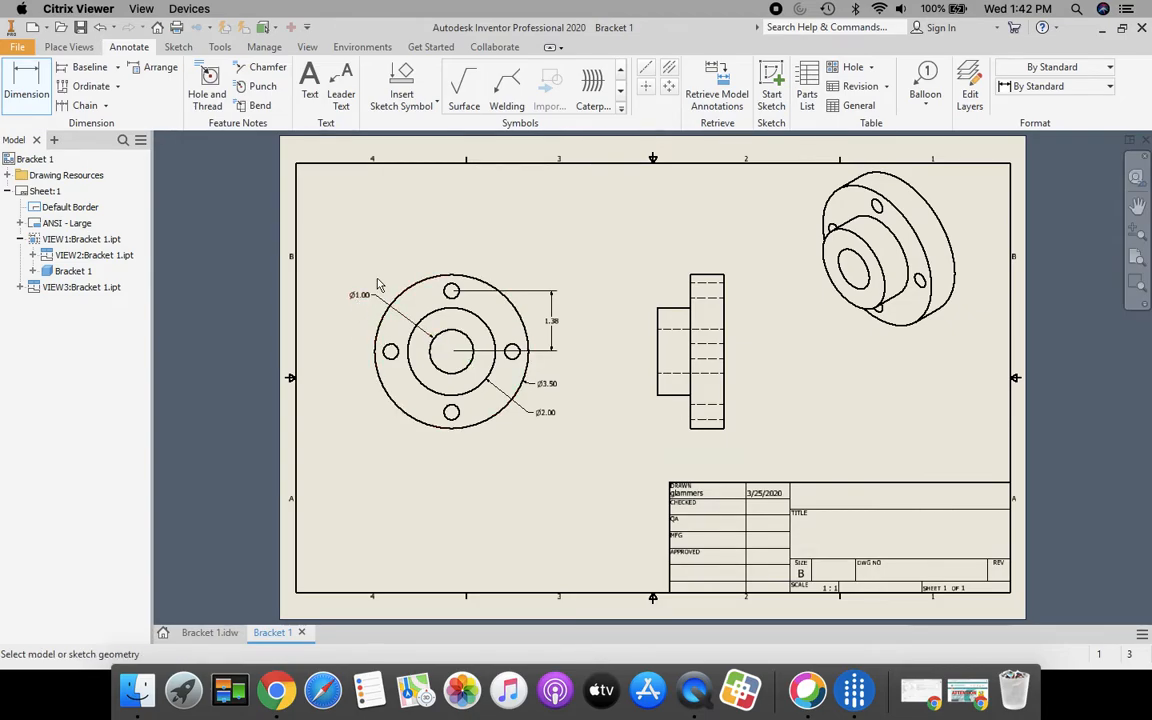
scroll(379, 285, "up", 3)
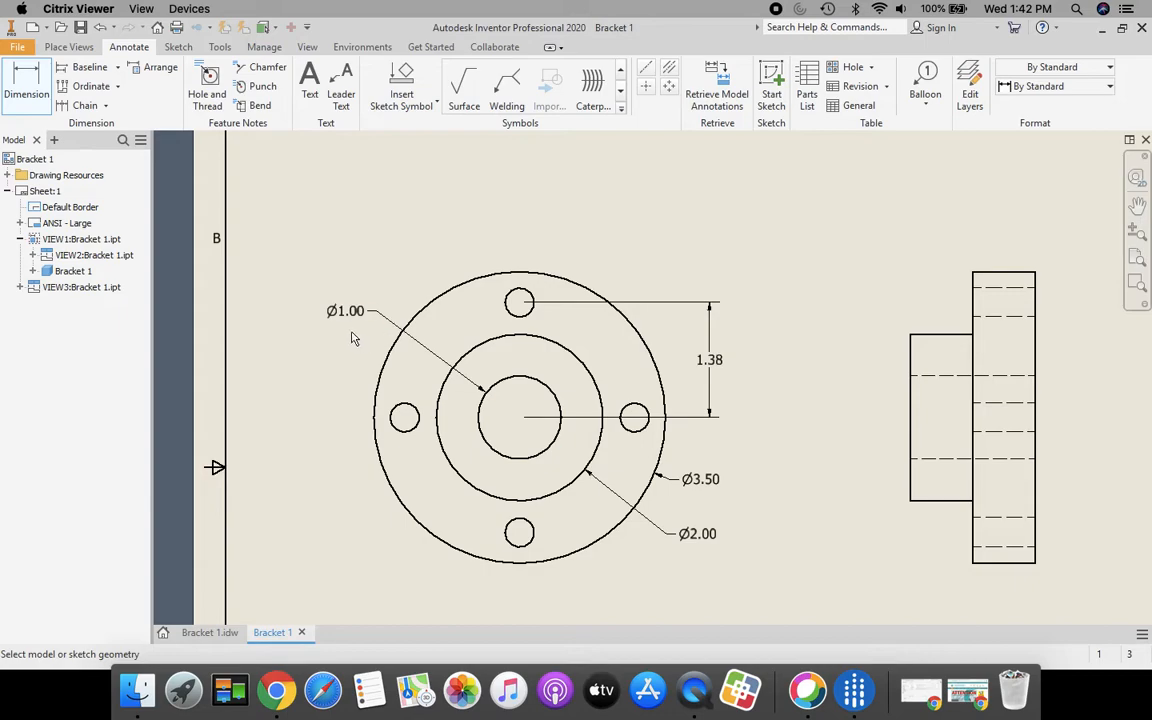
key("Escape")
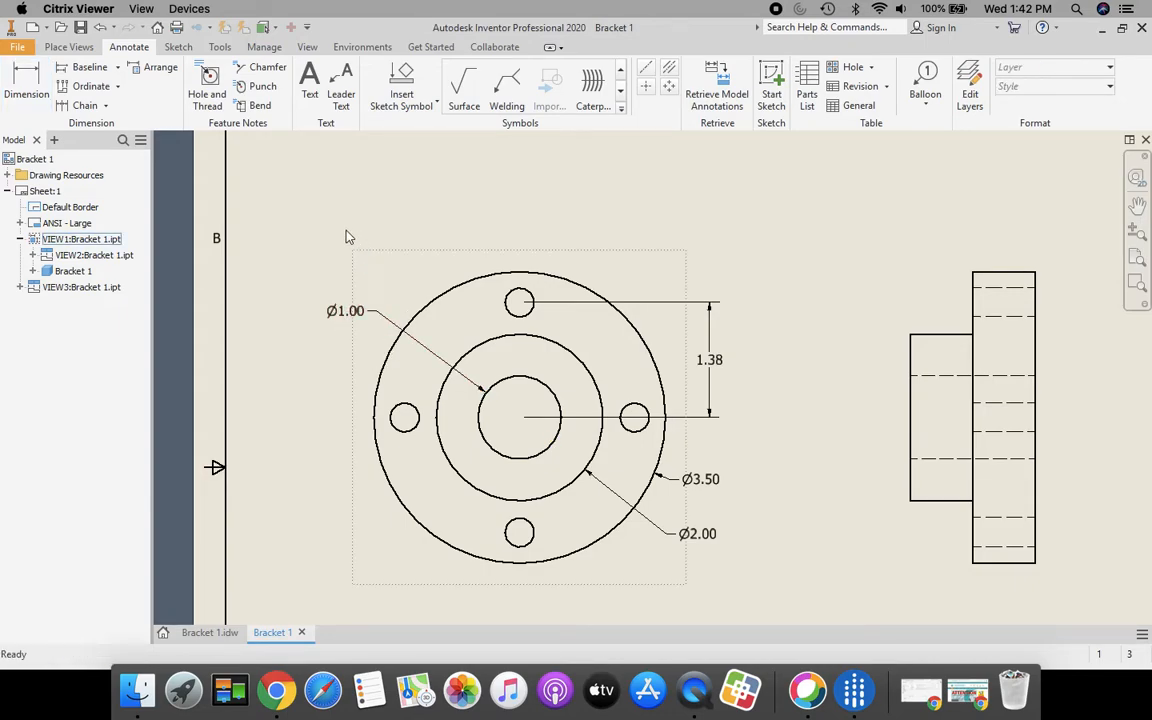
- Add a hole note to the central bore in the front view, placed outside the flange just above the bore's diameter dimension
left_click(212, 82)
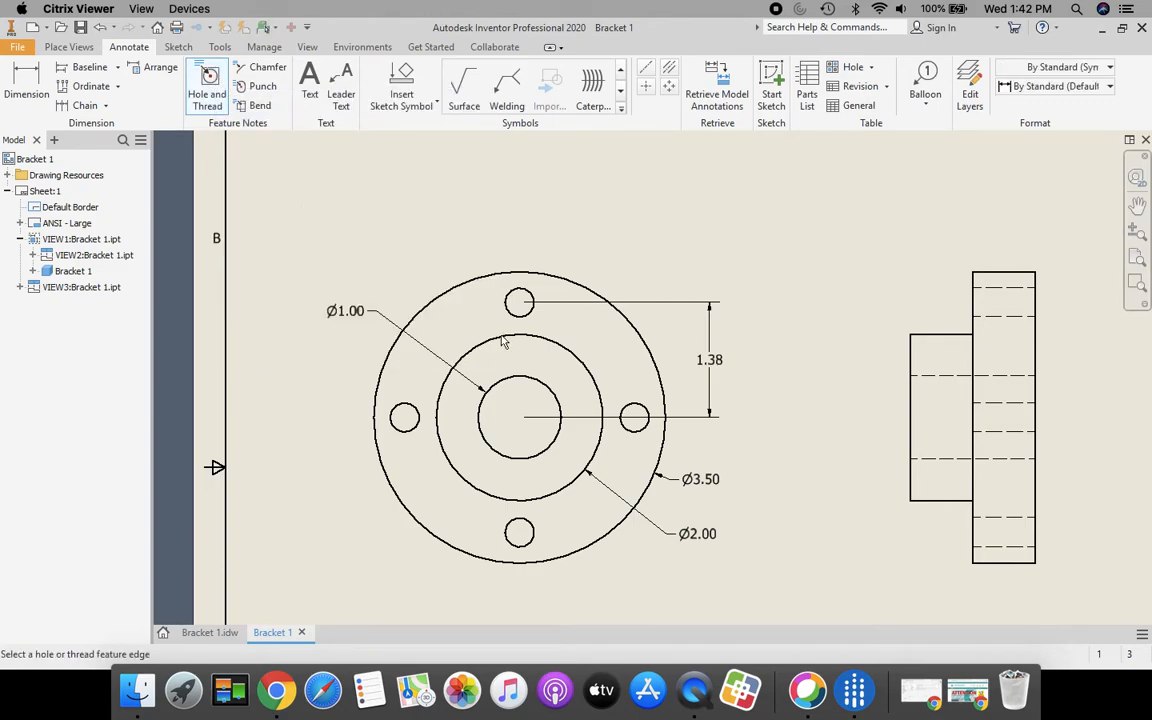
left_click(490, 388)
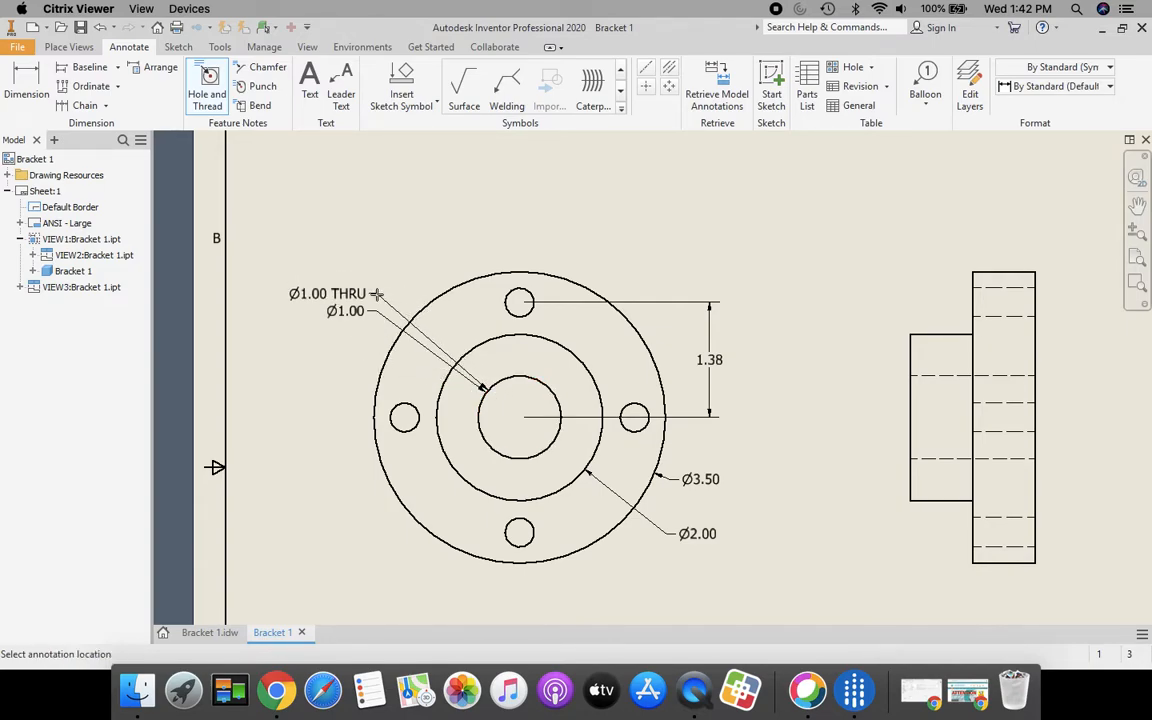
left_click(380, 290)
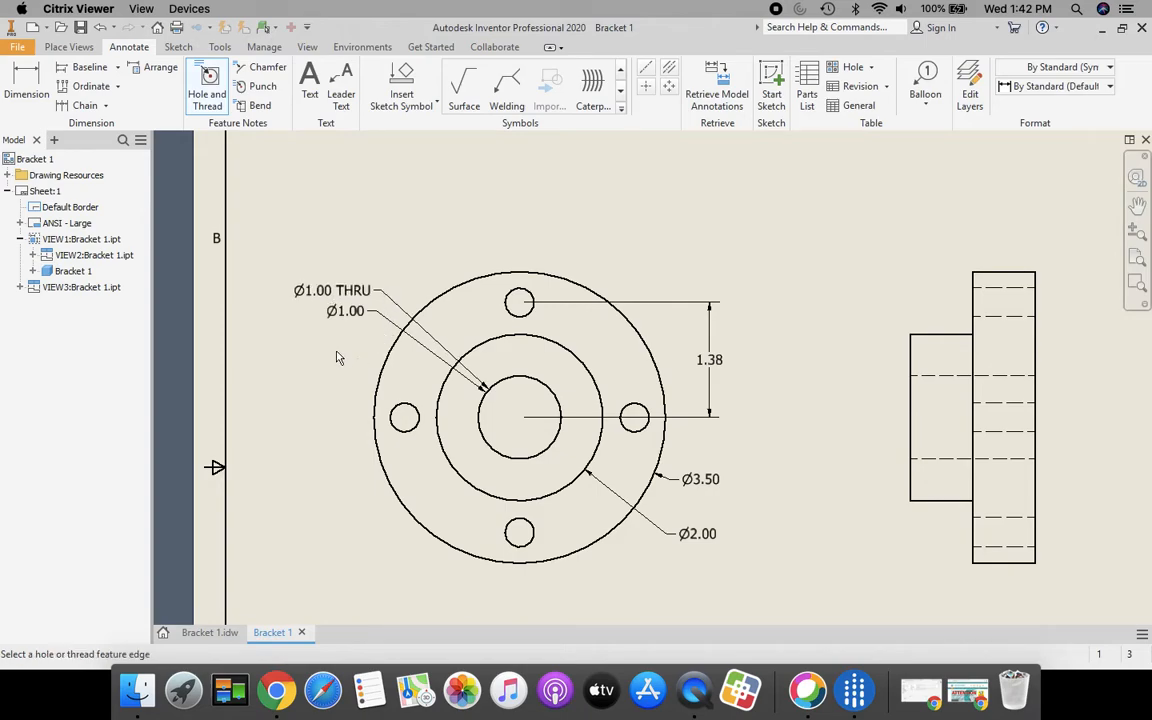
key("Escape")
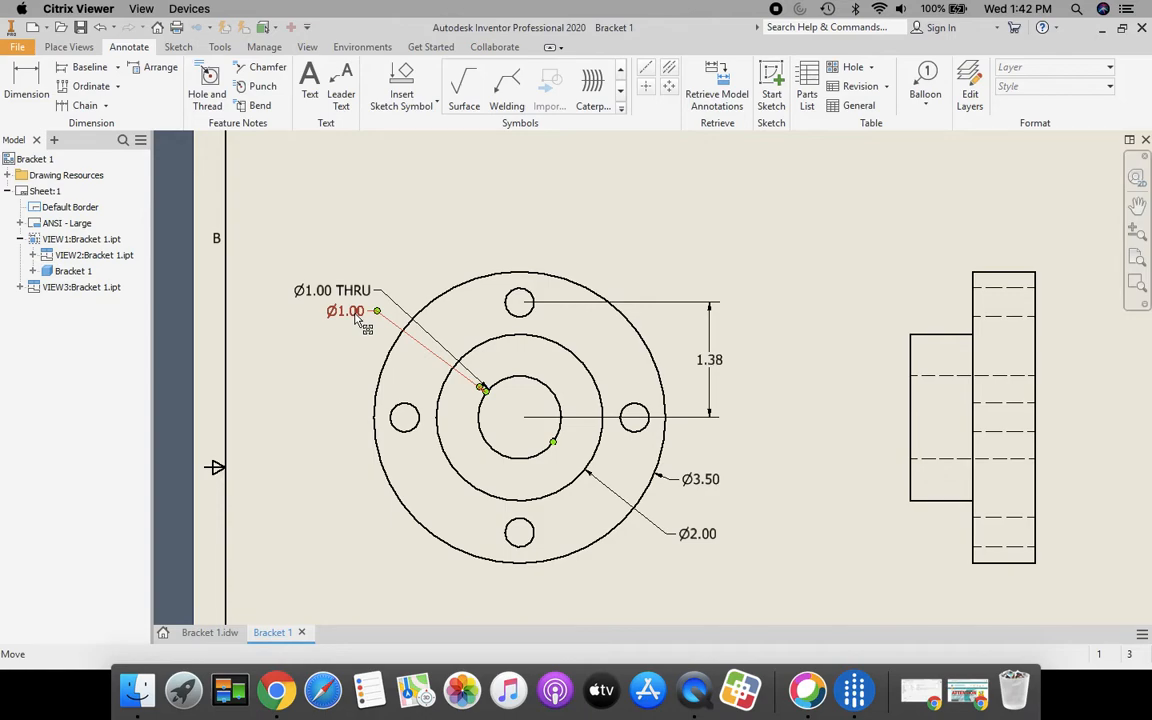
- Delete the central bore's plain diameter dimension located just below its hole note
left_click(358, 317)
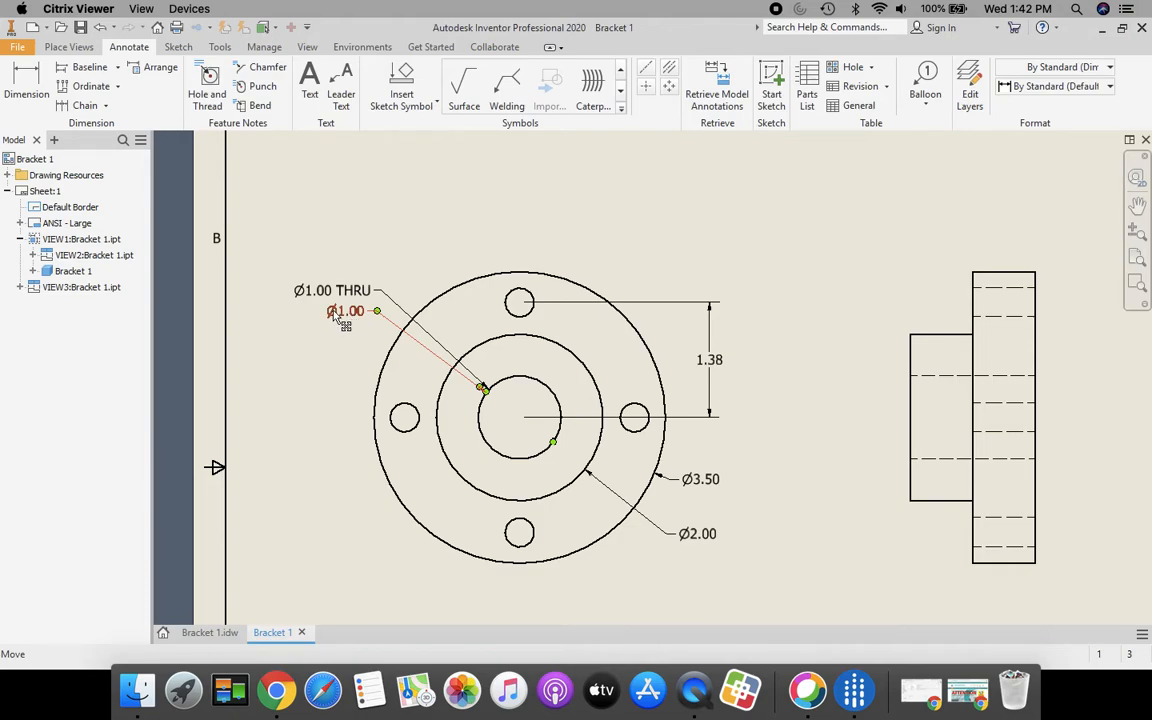
right_click(340, 316)
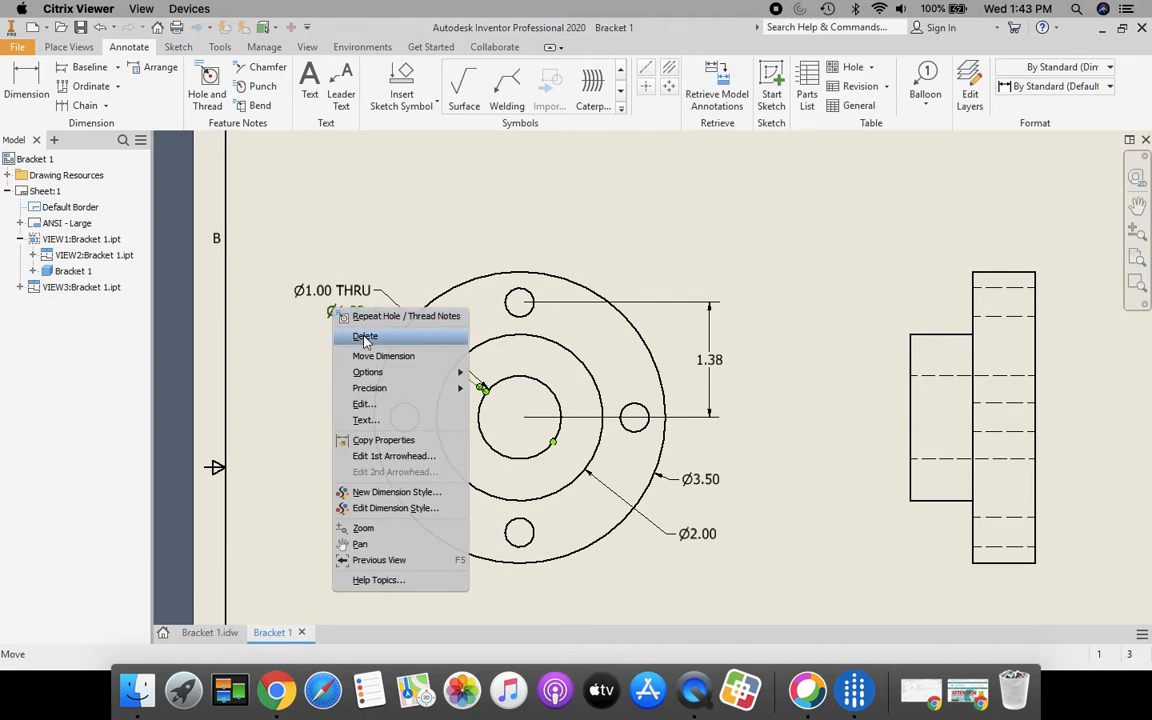
left_click(364, 339)
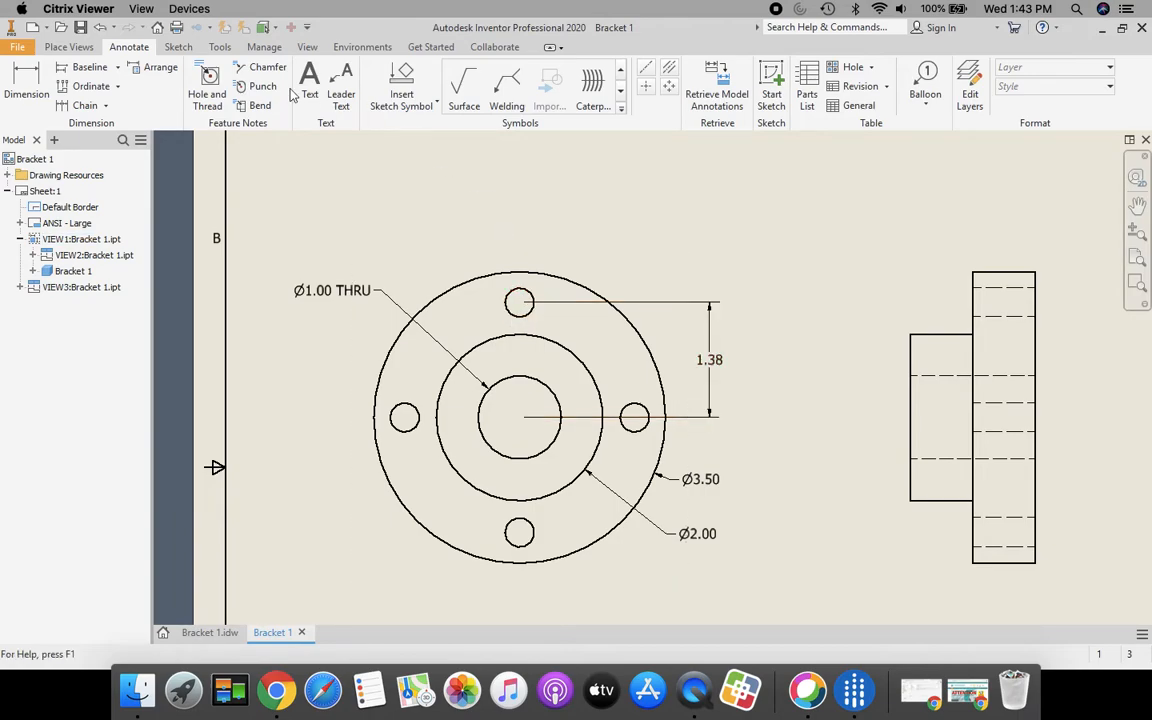
- Add a hole note to the top bolt hole in the front view, placed above the flange at the upper left
left_click(210, 82)
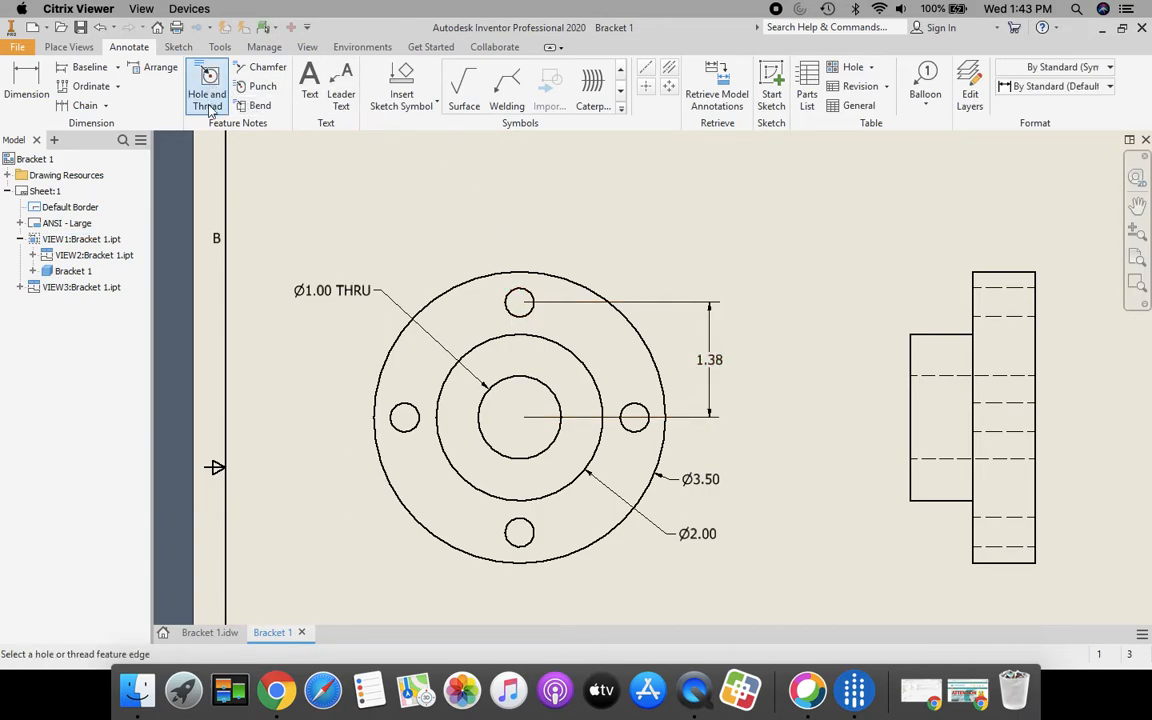
left_click(519, 300)
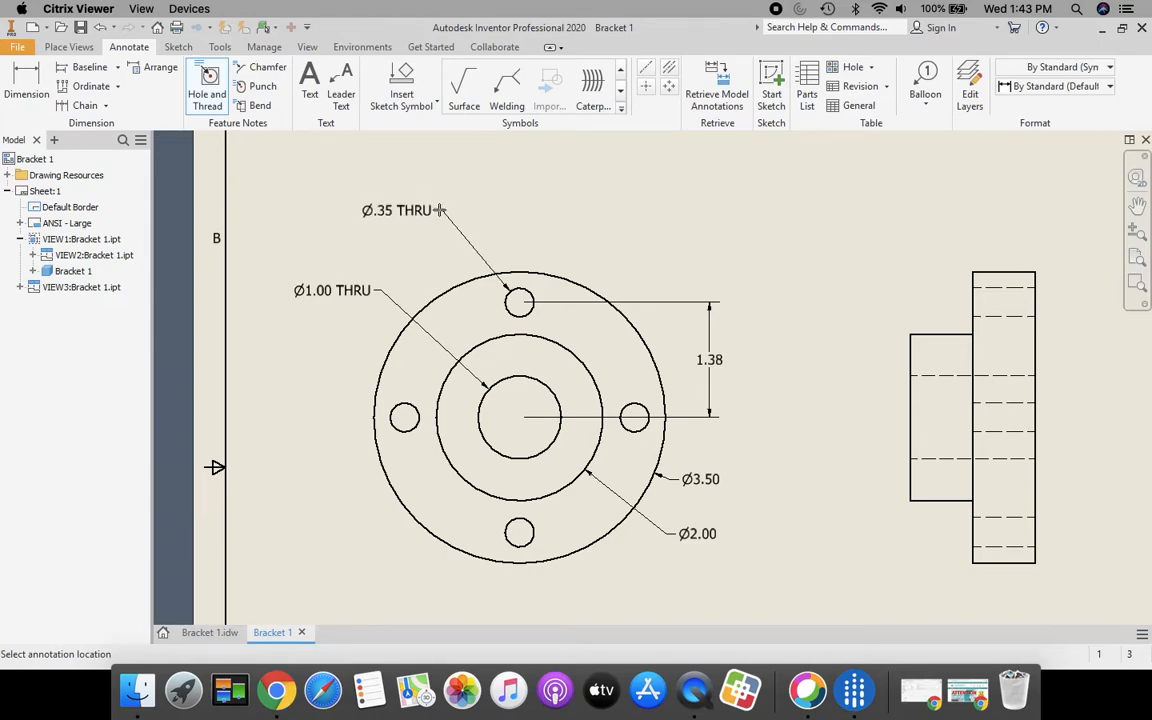
left_click(436, 208)
key("Escape")
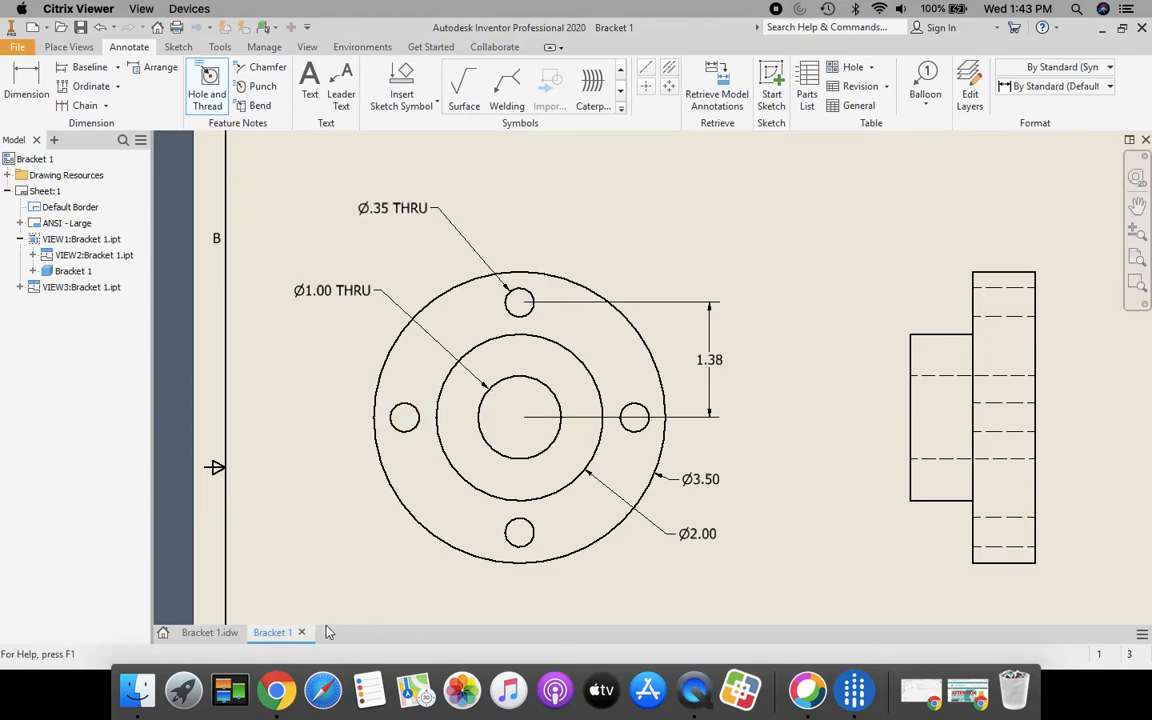
- Check the finished Bracket 1.idw for the bolt hole wording and prefix the top bolt hole's note with "4 Holes"
left_click(205, 633)
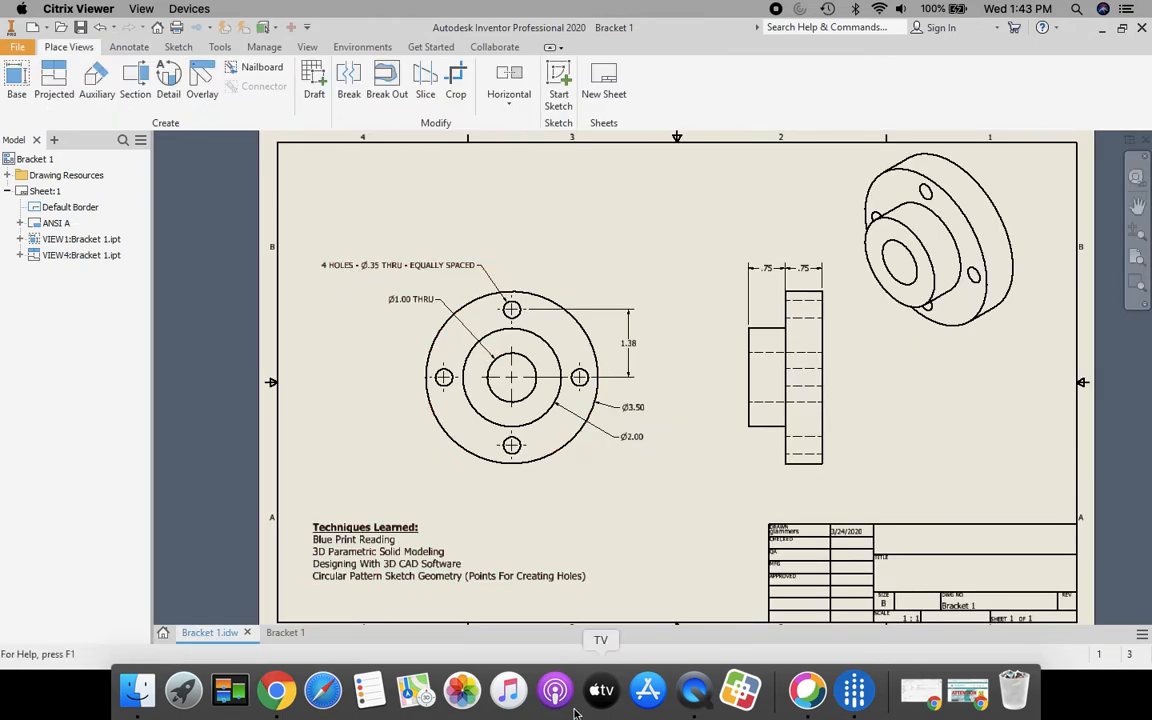
left_click(282, 632)
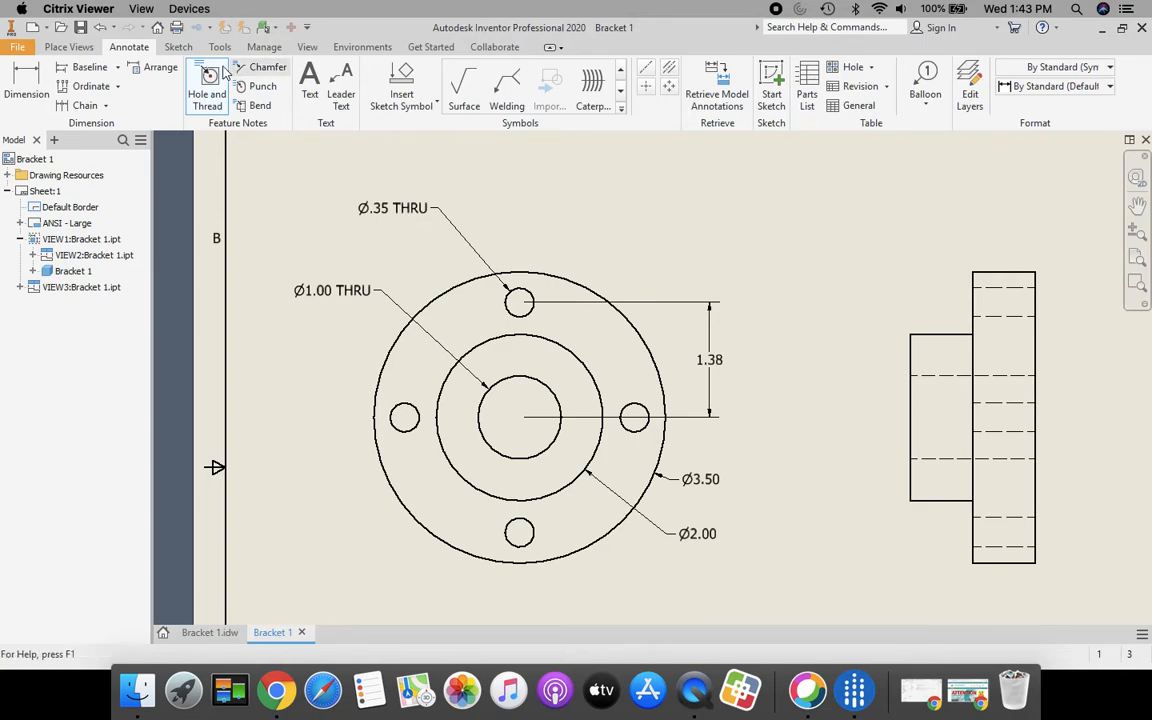
key("Escape")
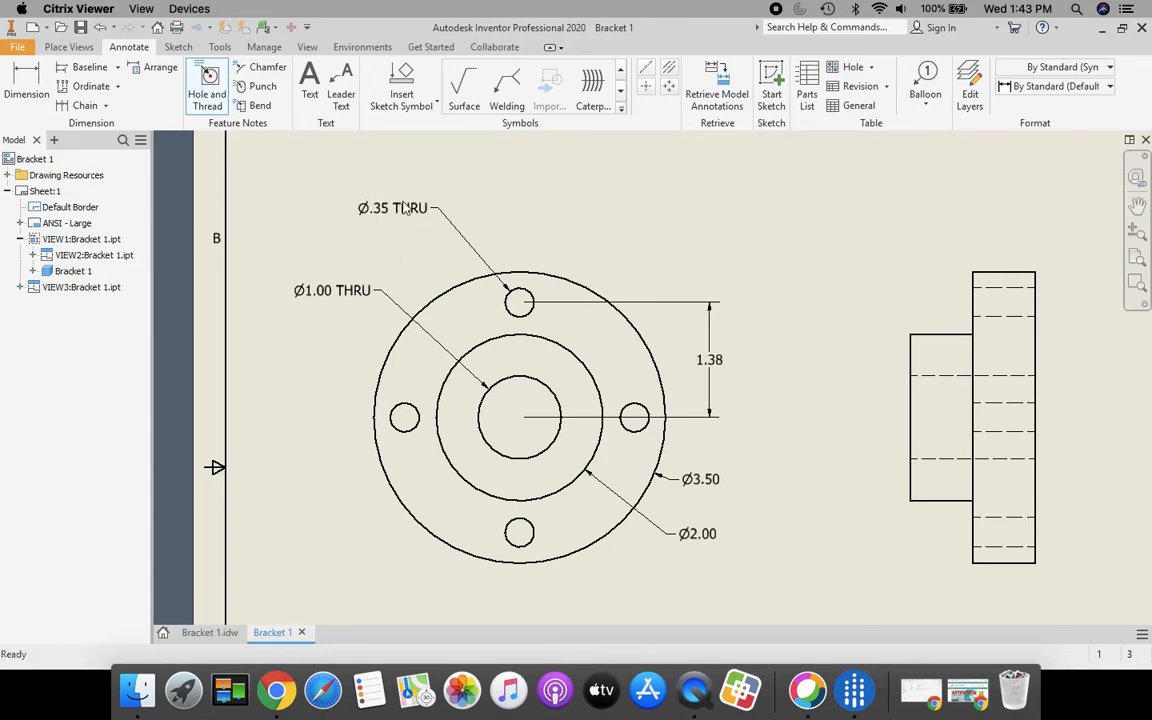
left_click(407, 208)
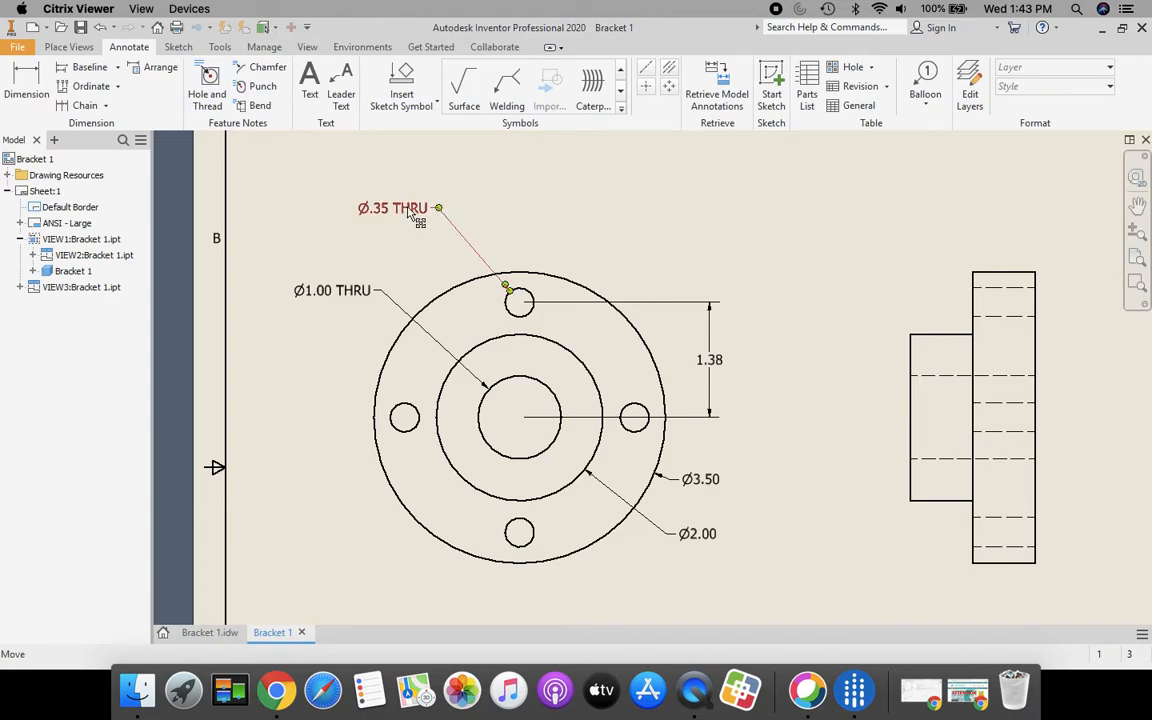
double_click(409, 212)
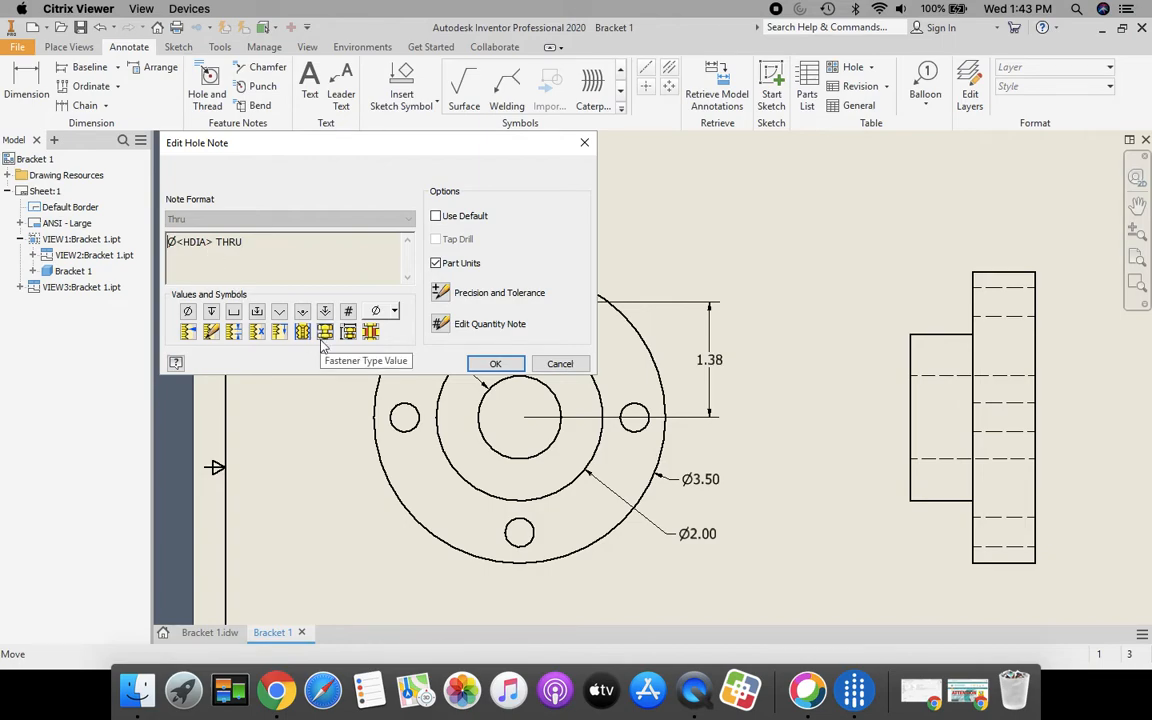
type("4 Holes")
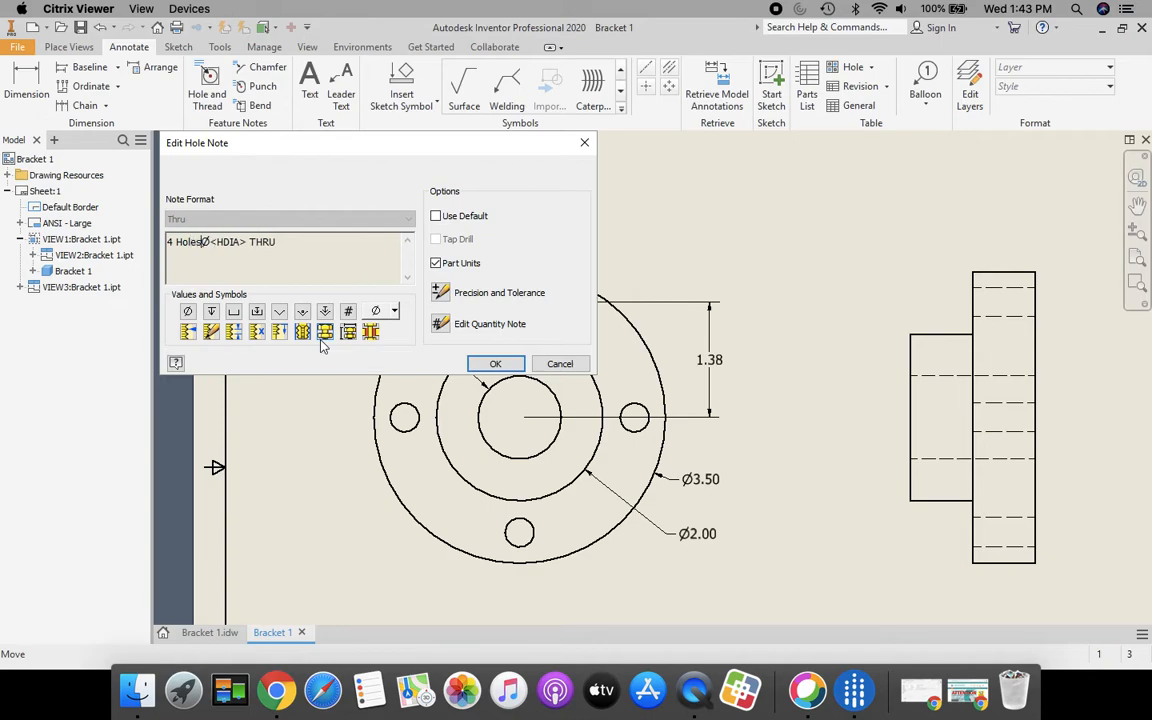
left_click(494, 364)
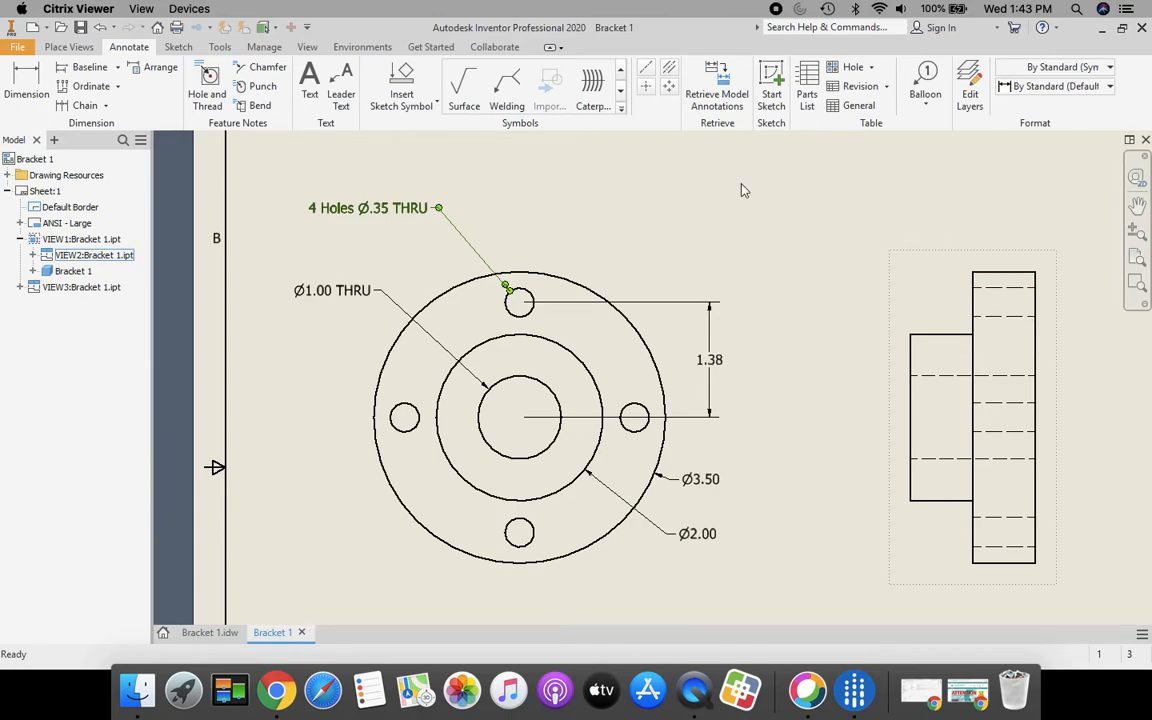
- Dimension the widths of the flange and the hub in the side view, aligning both dimensions above the view
left_click(28, 88)
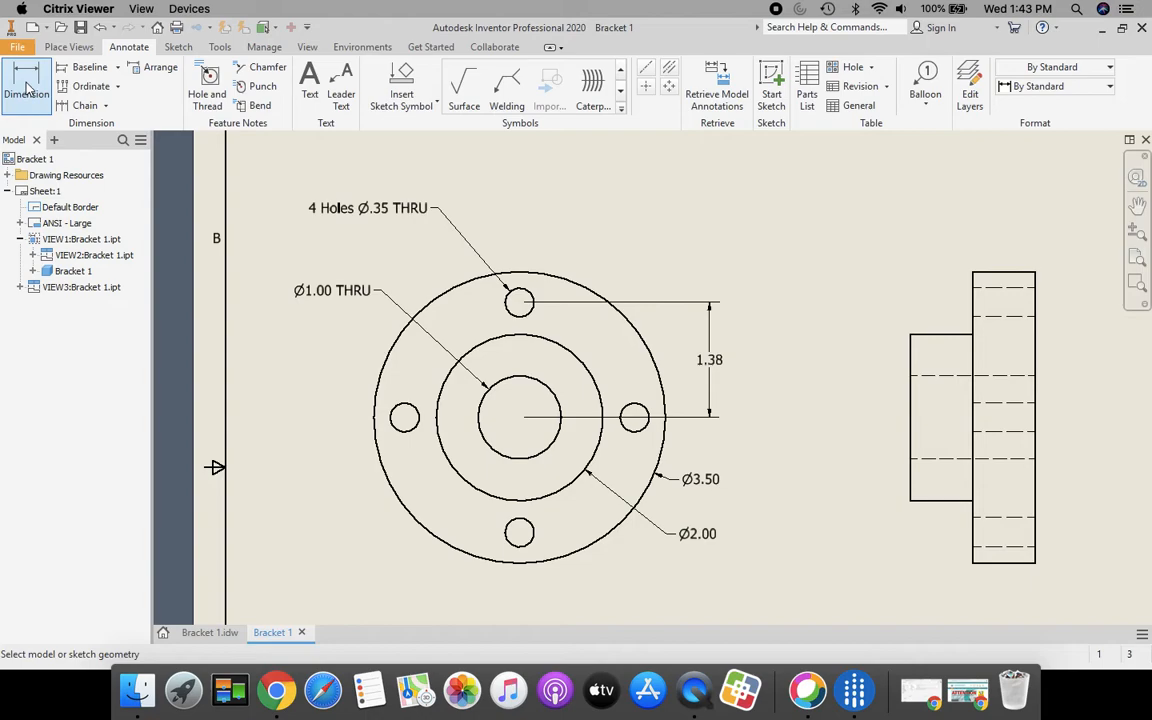
left_click(1020, 277)
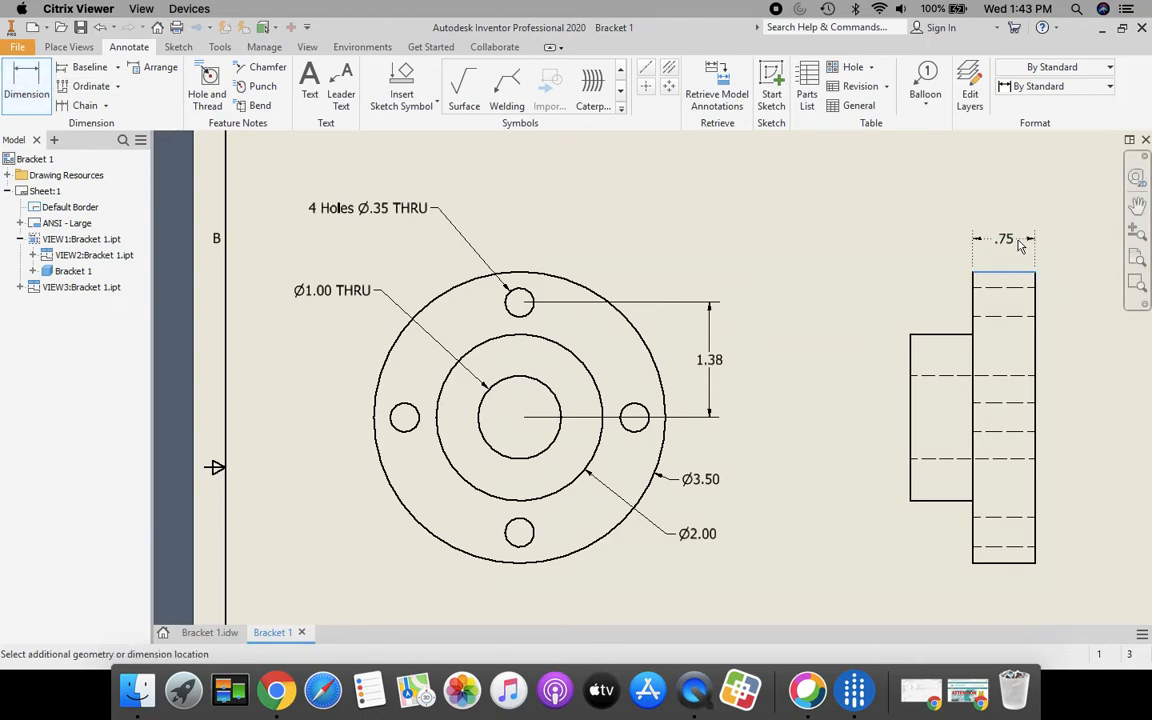
left_click(1020, 237)
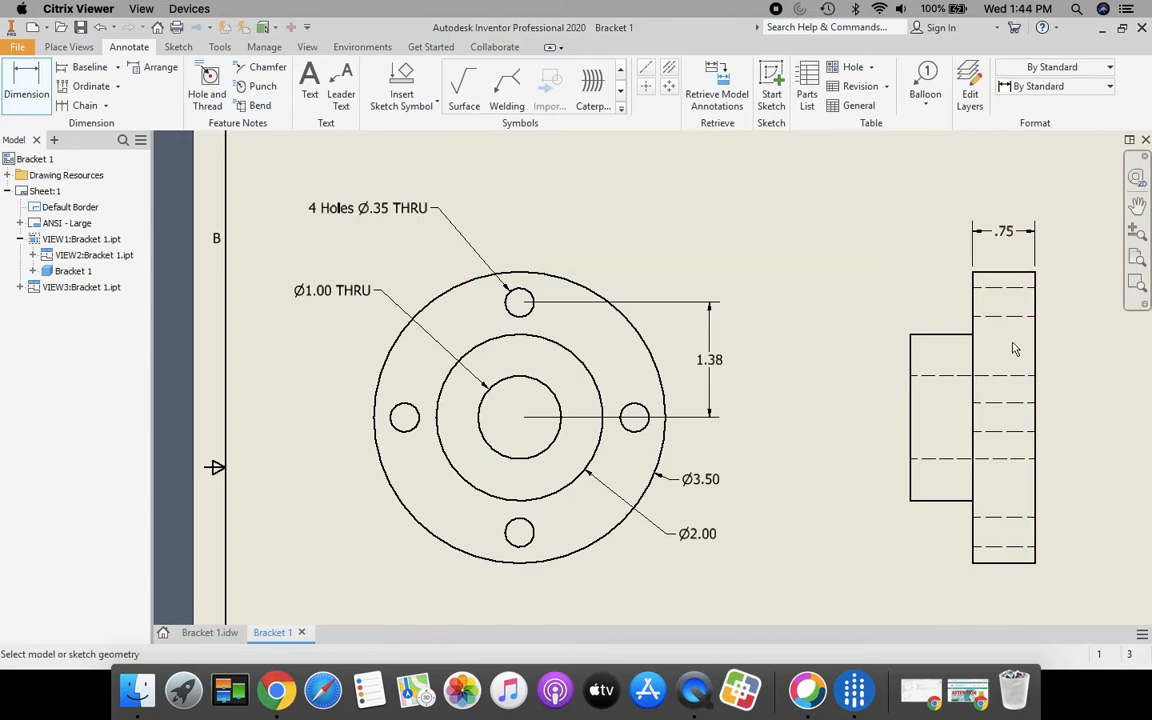
left_click(925, 338)
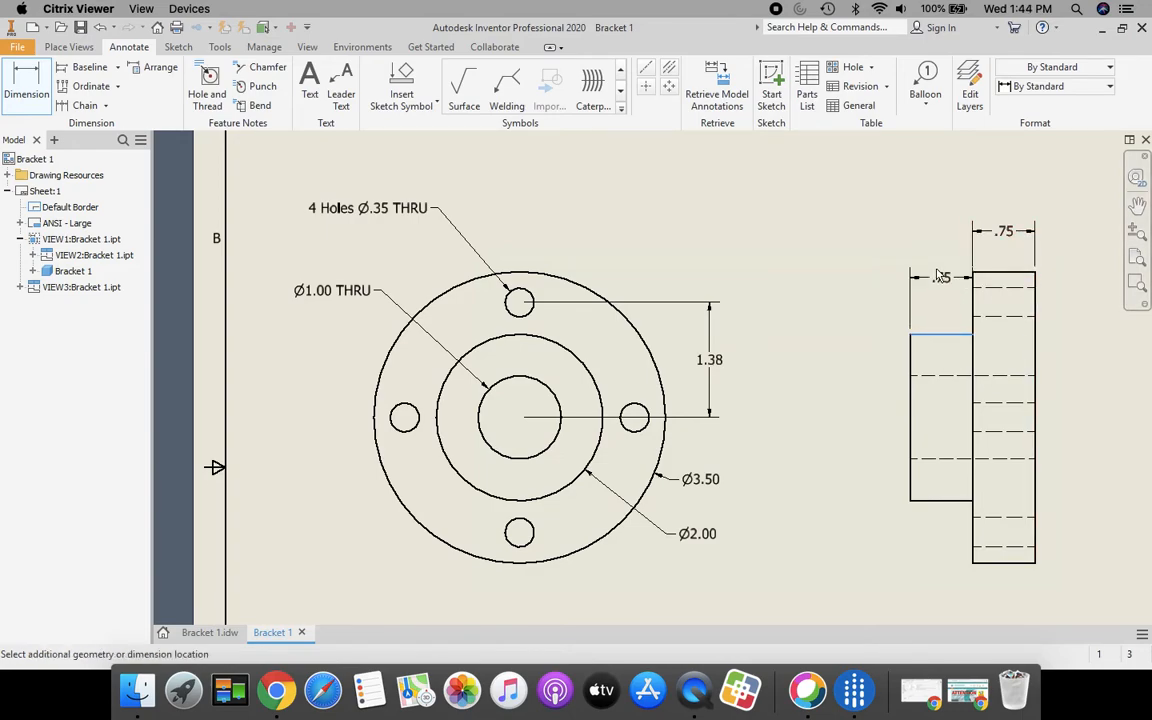
left_click(937, 234)
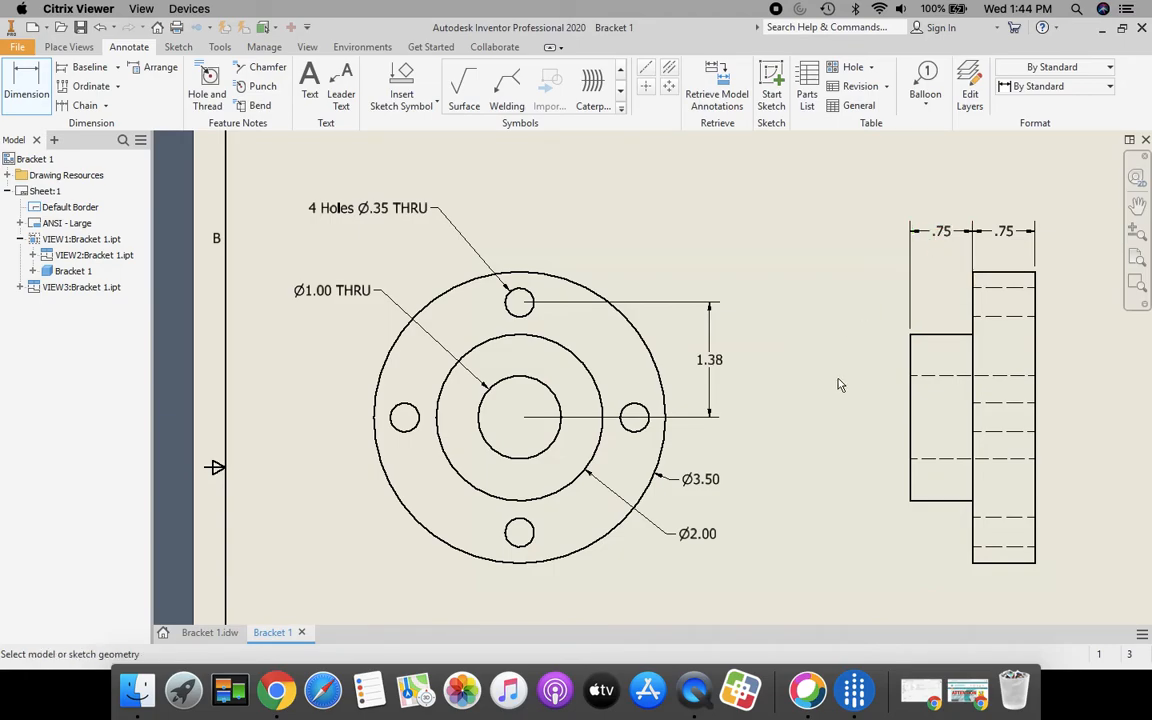
- Compare the whole drawing sheet with the finished Bracket 1.idw
left_click(1137, 257)
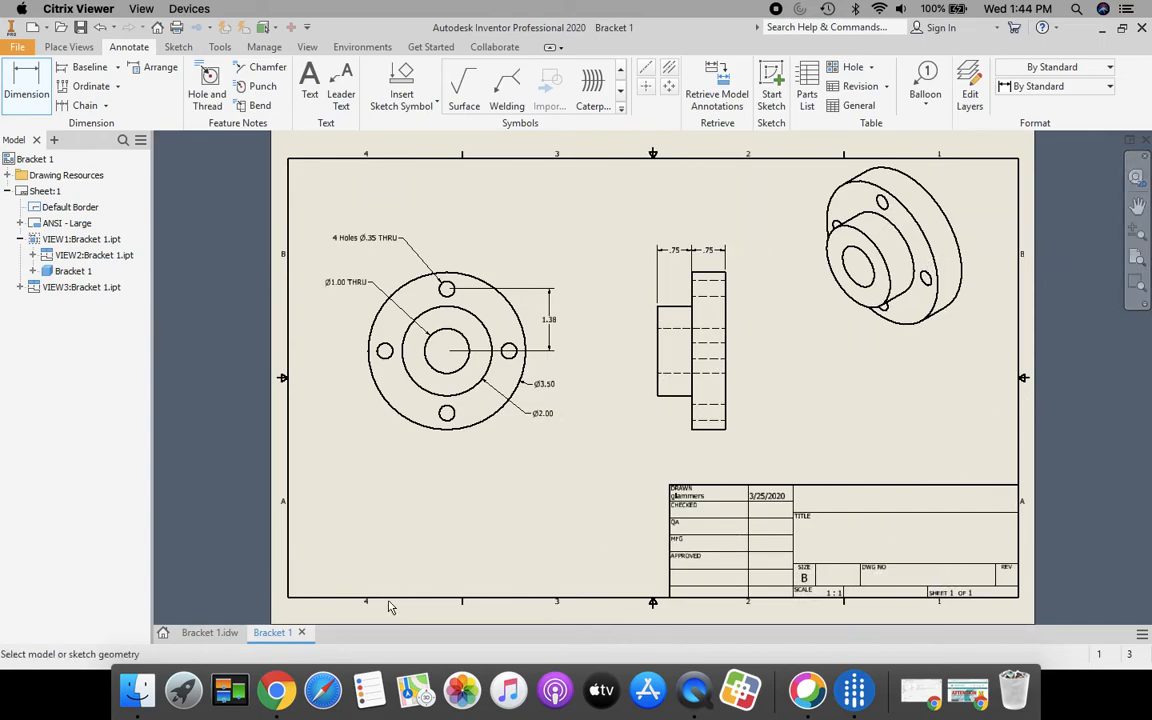
left_click(195, 634)
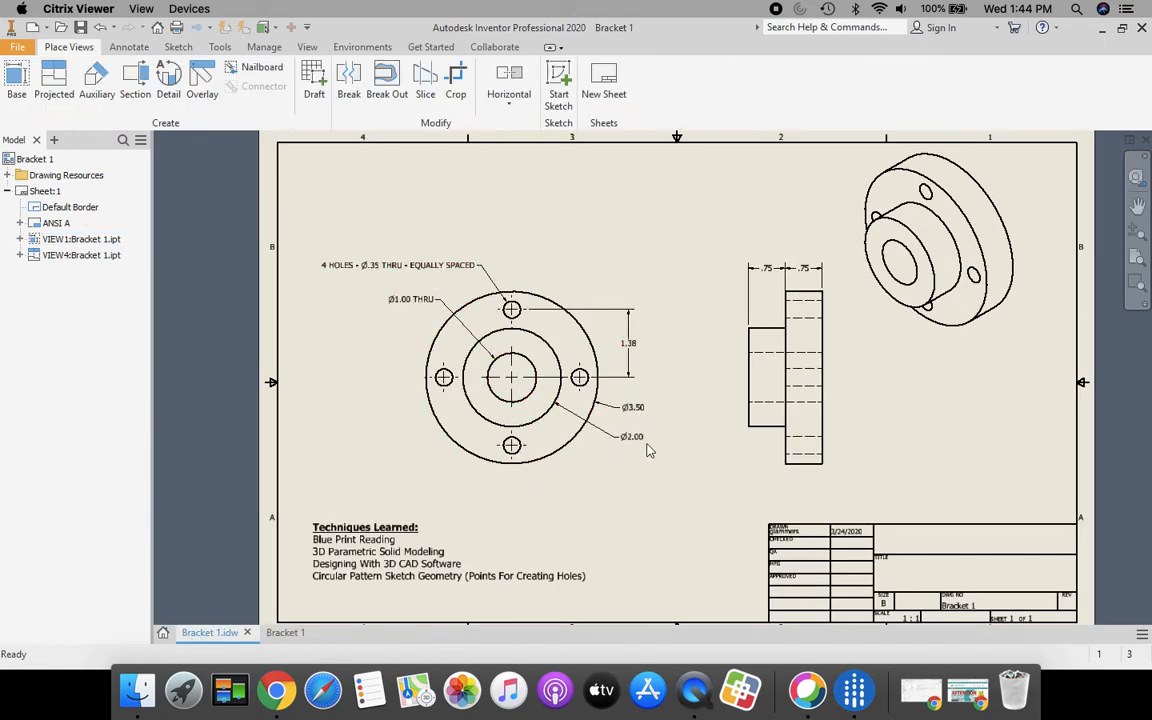
left_click(285, 633)
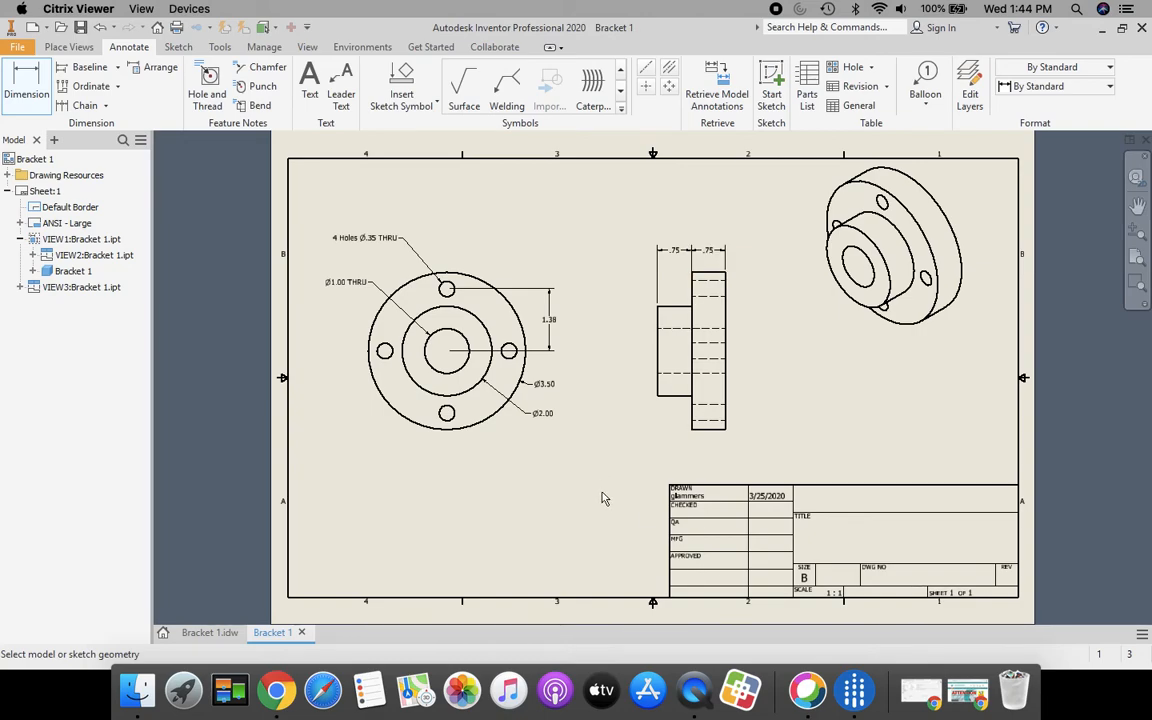
- Save the drawing as an Inventor Drawing file named Bracket 1 in the top level of the personal SDWStaff network drive
left_click(19, 50)
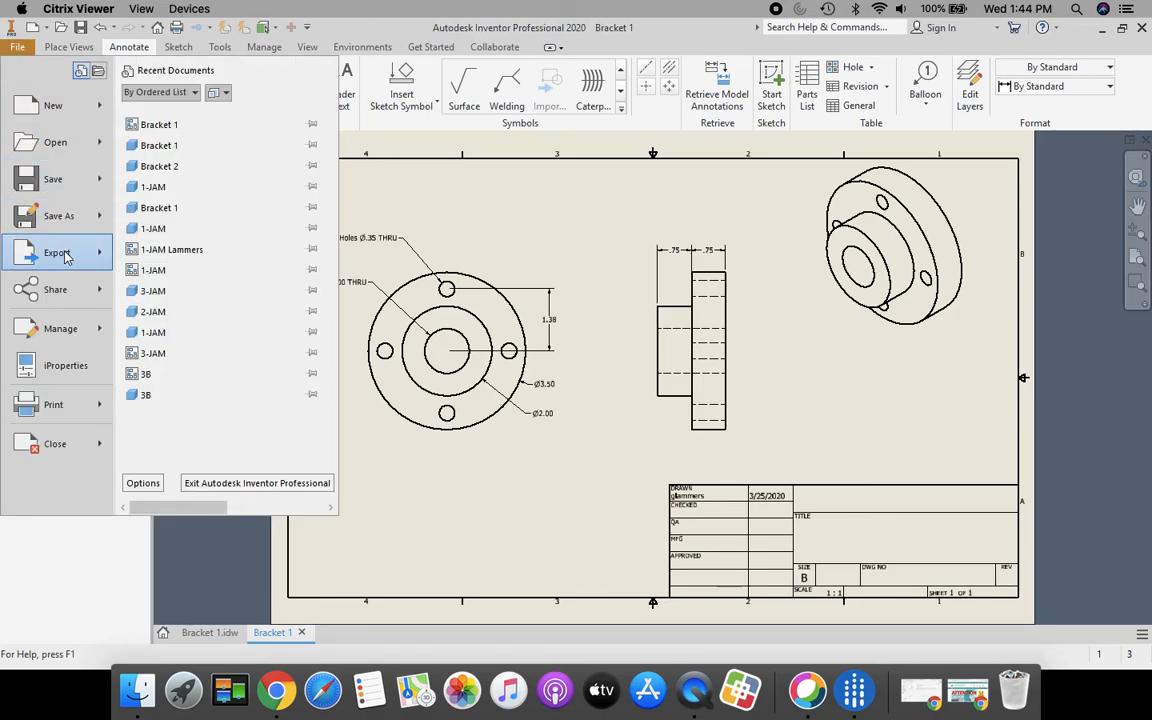
left_click(62, 218)
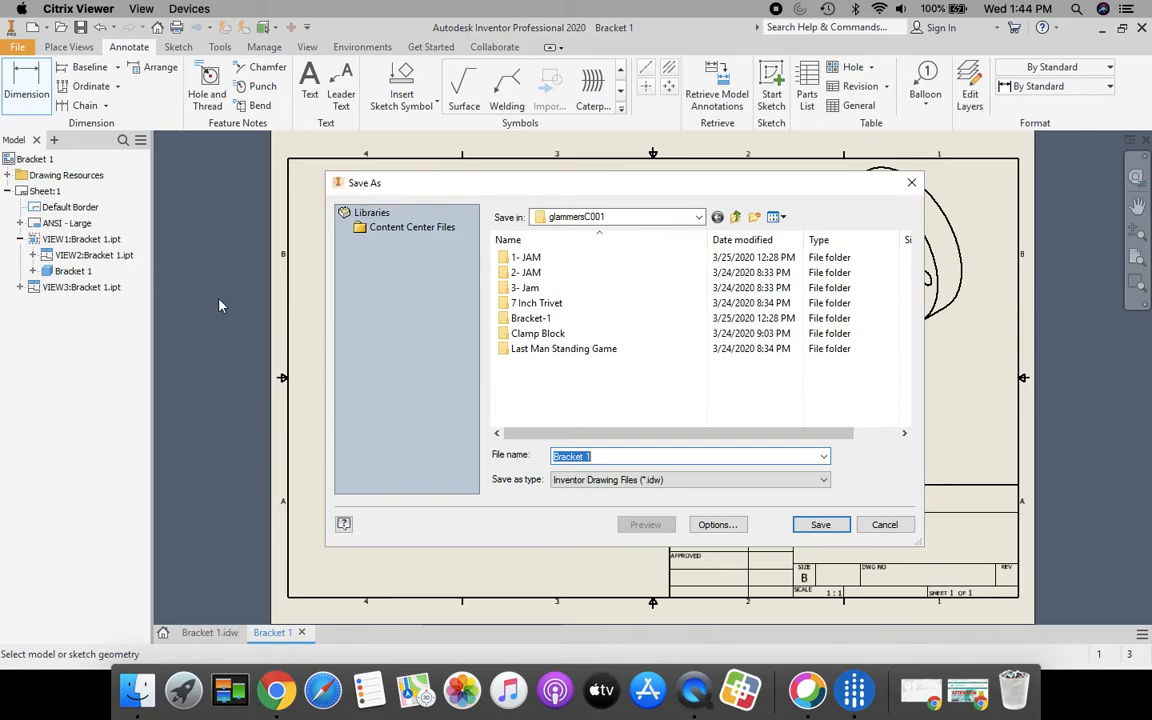
double_click(531, 319)
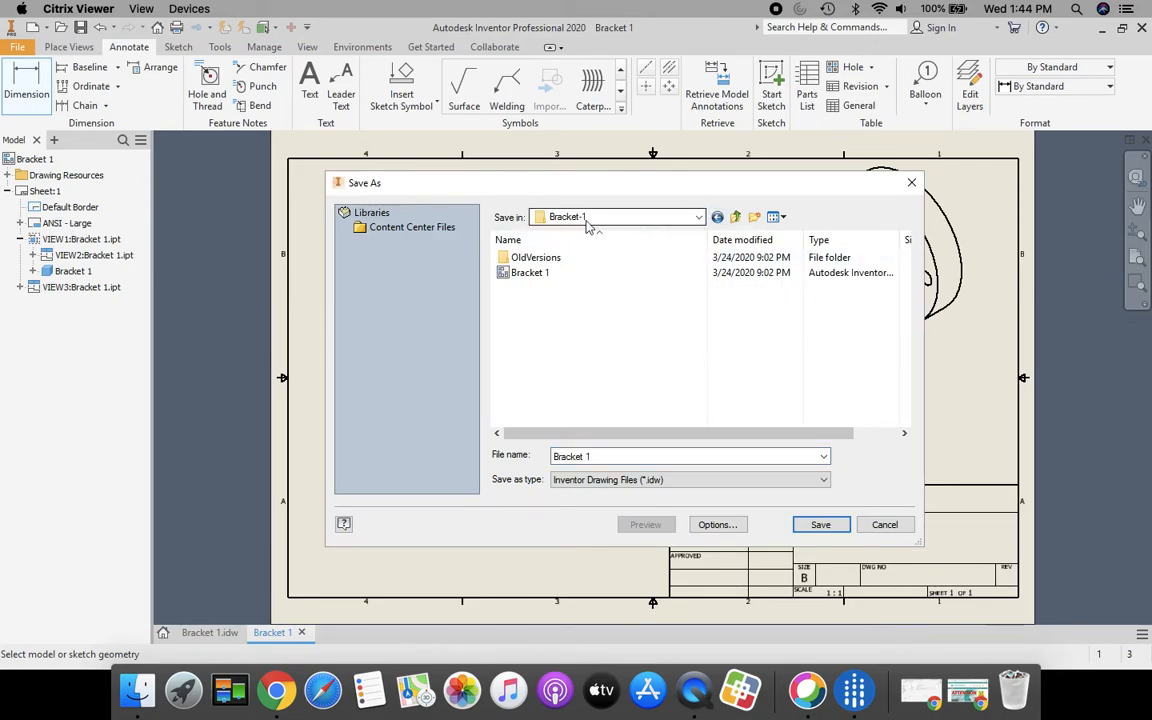
left_click(699, 218)
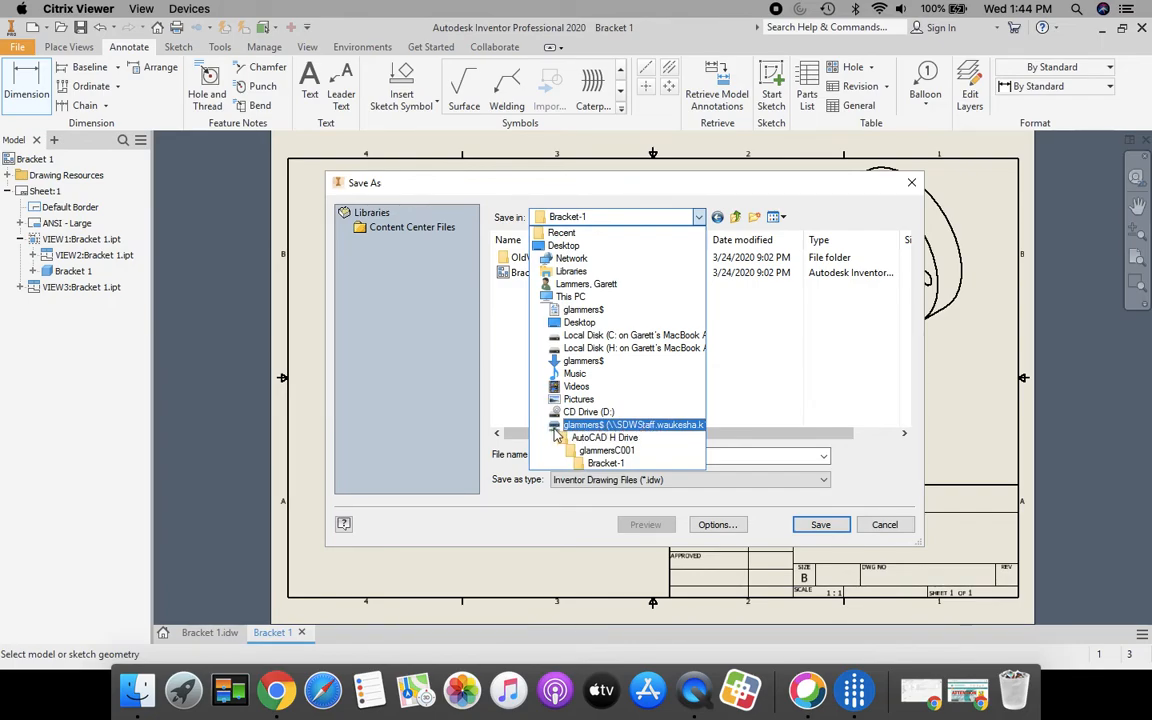
left_click(605, 463)
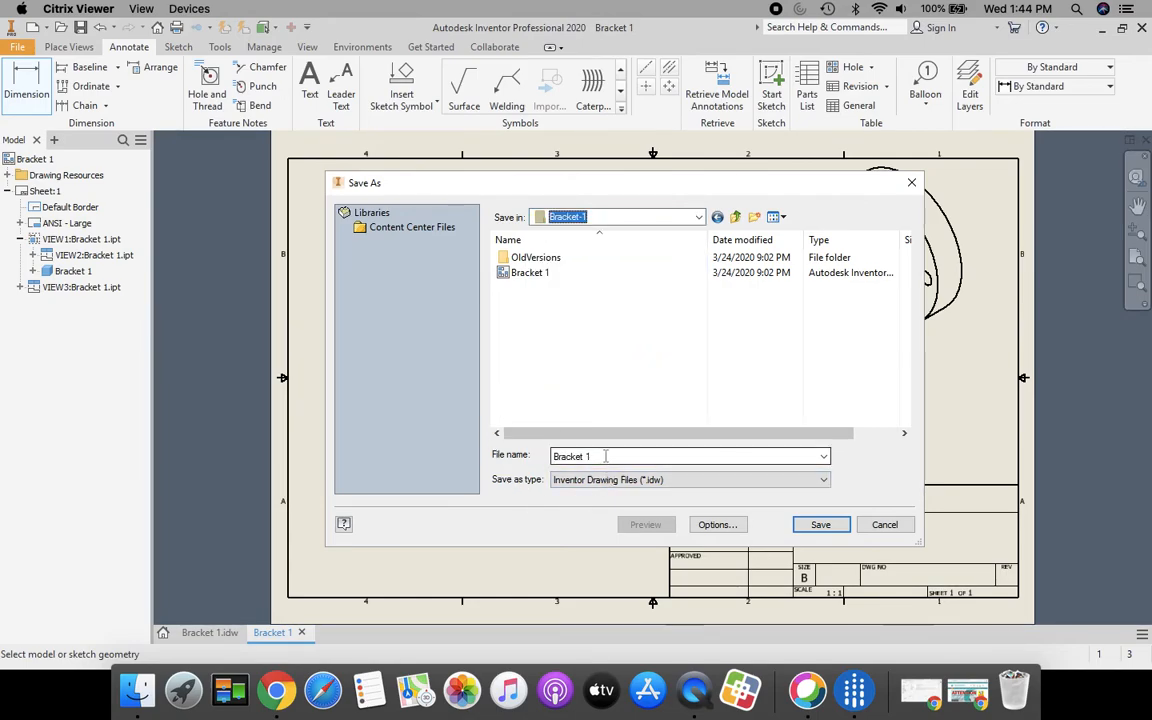
left_click(636, 213)
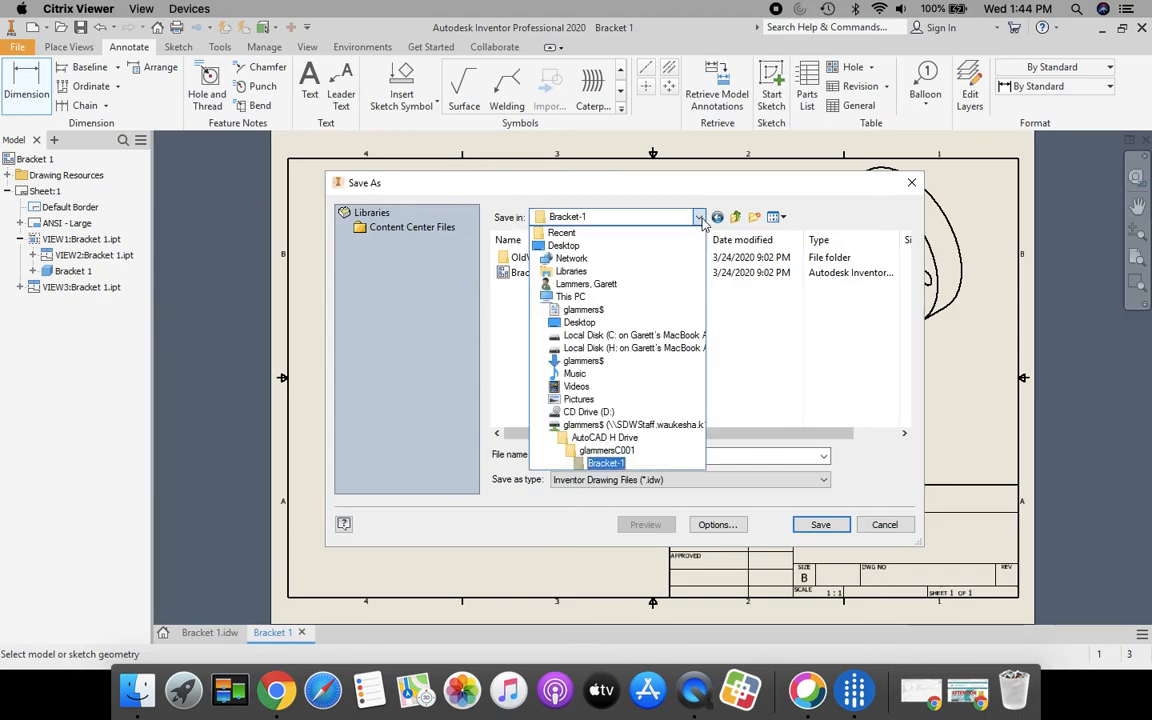
left_click(610, 425)
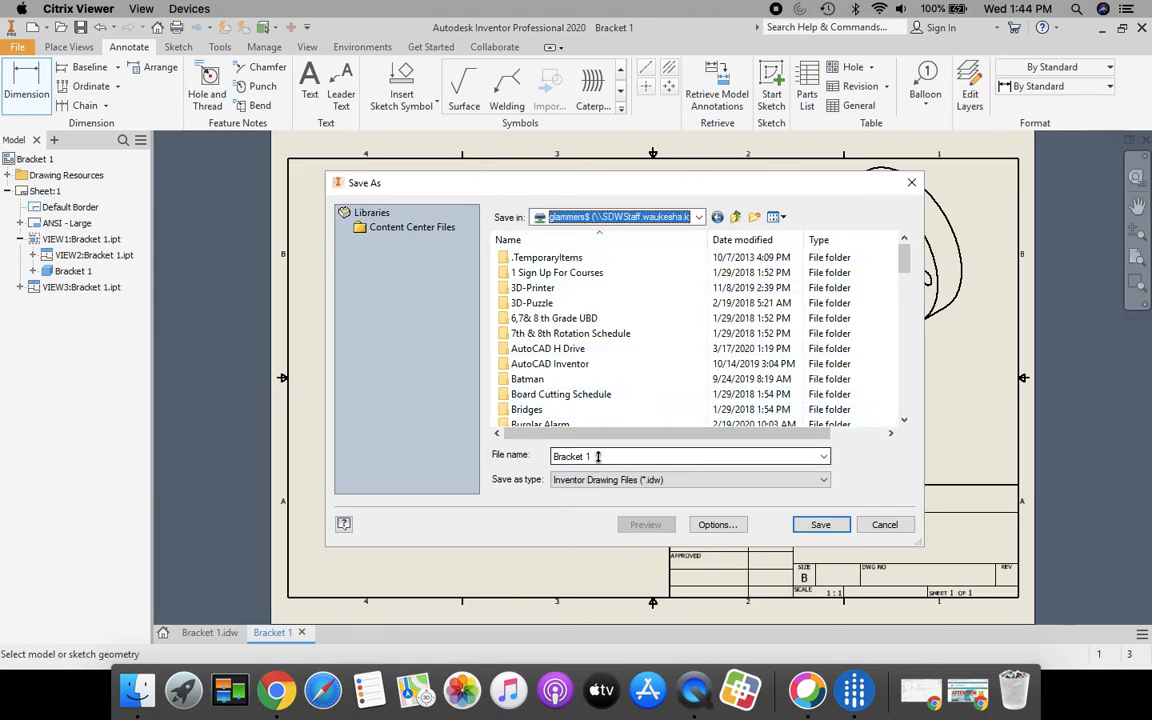
left_click(820, 524)
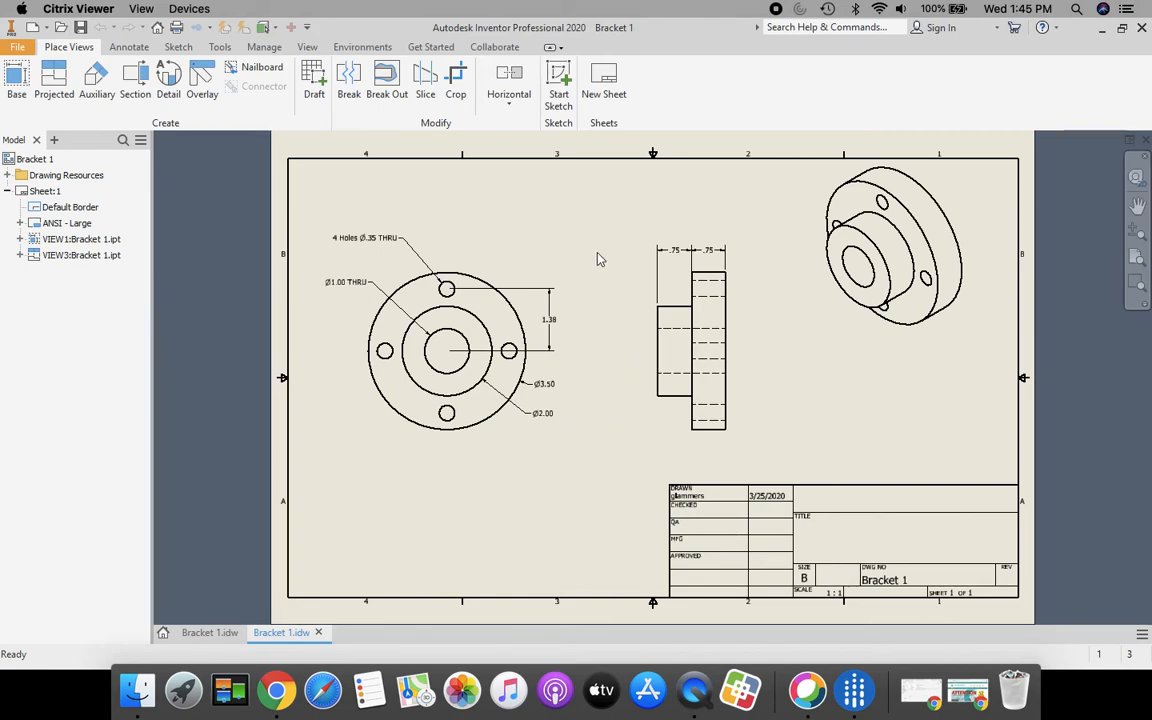
- Export the drawing as a PDF named Bracket 1 to the same network drive
left_click(19, 48)
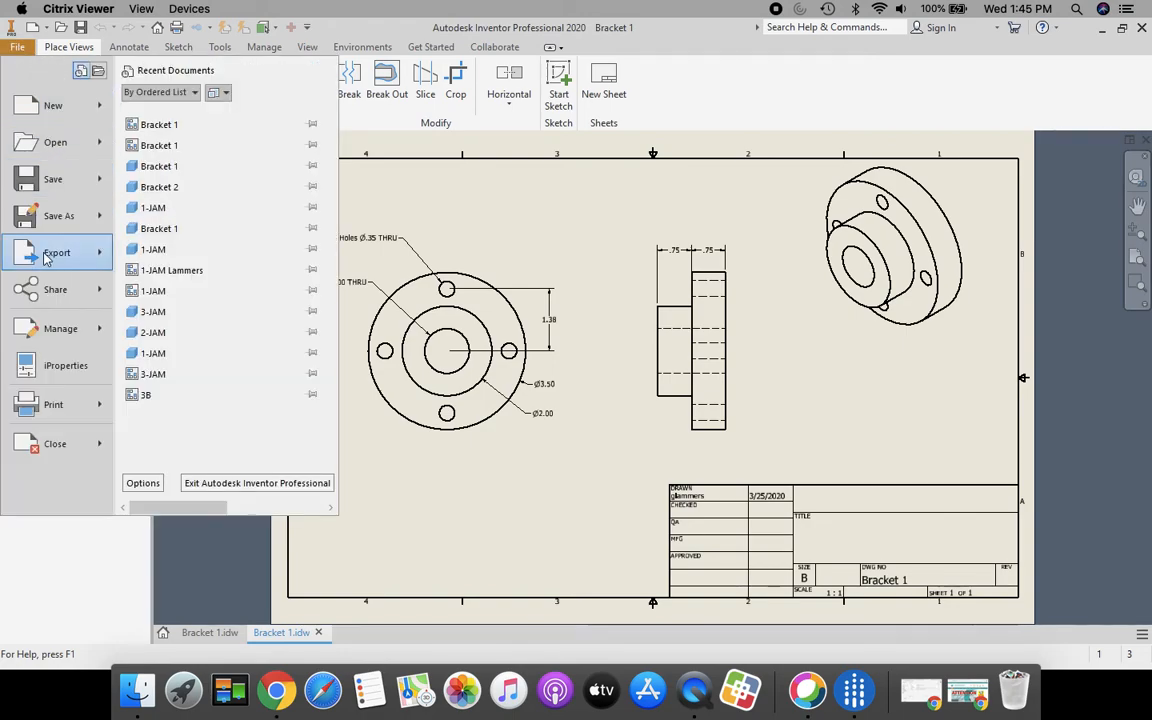
left_click(57, 254)
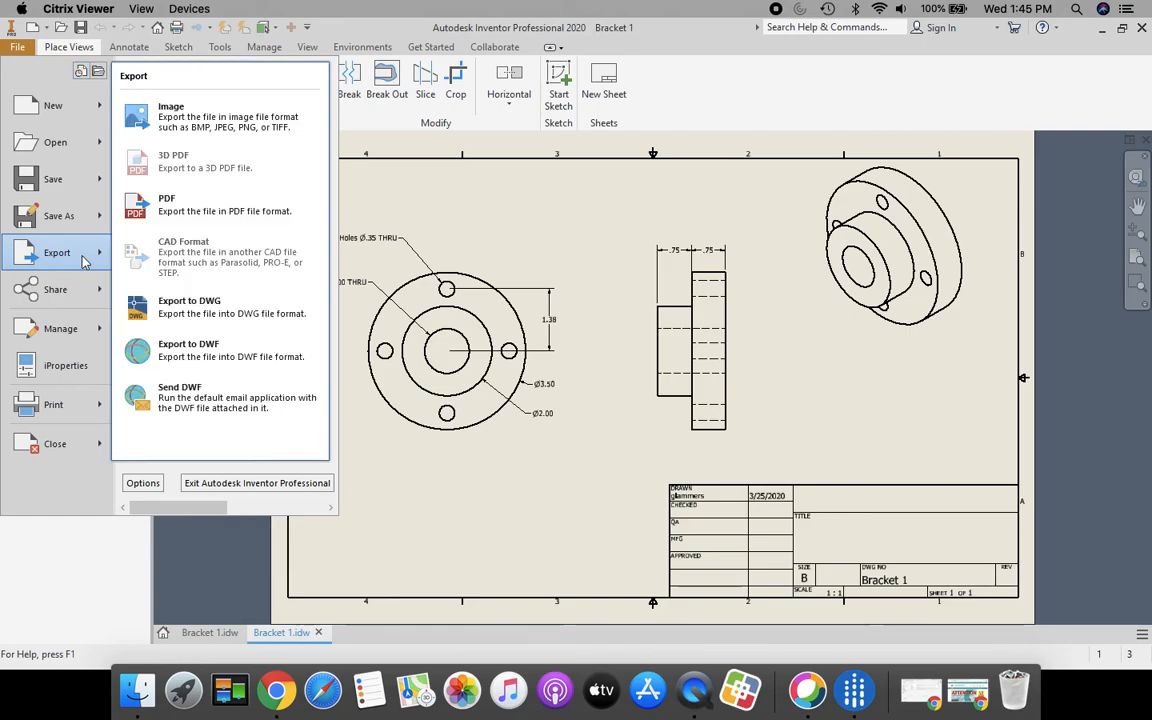
left_click(222, 212)
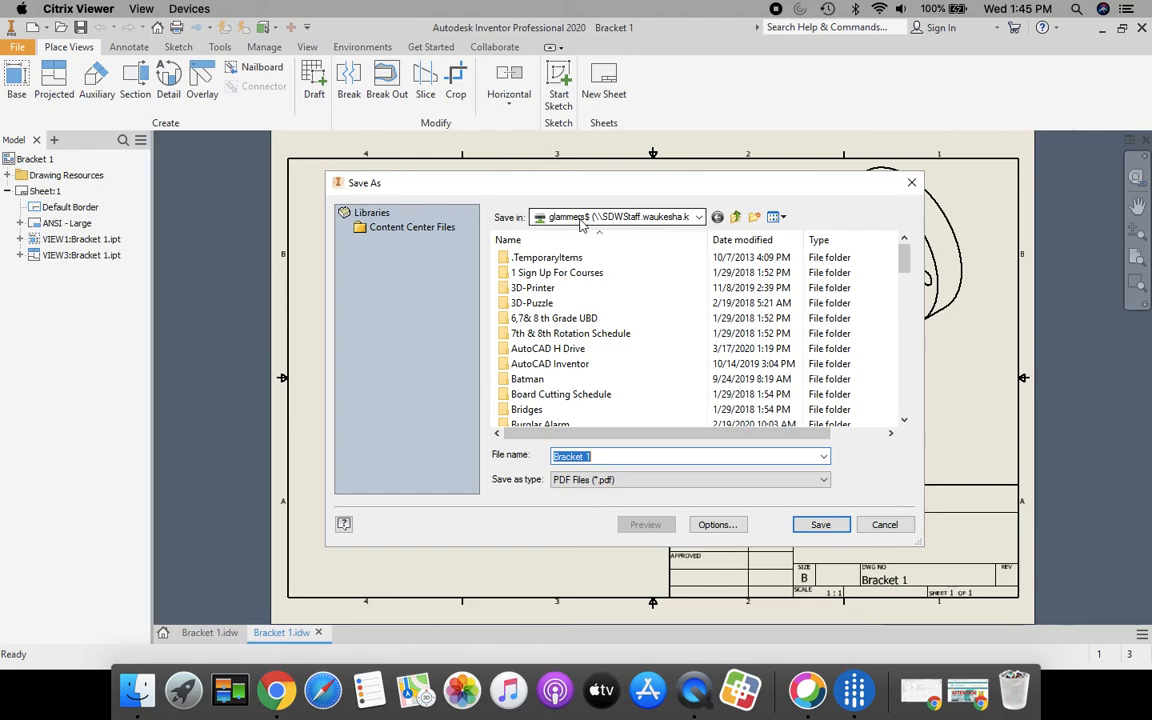
left_click(821, 526)
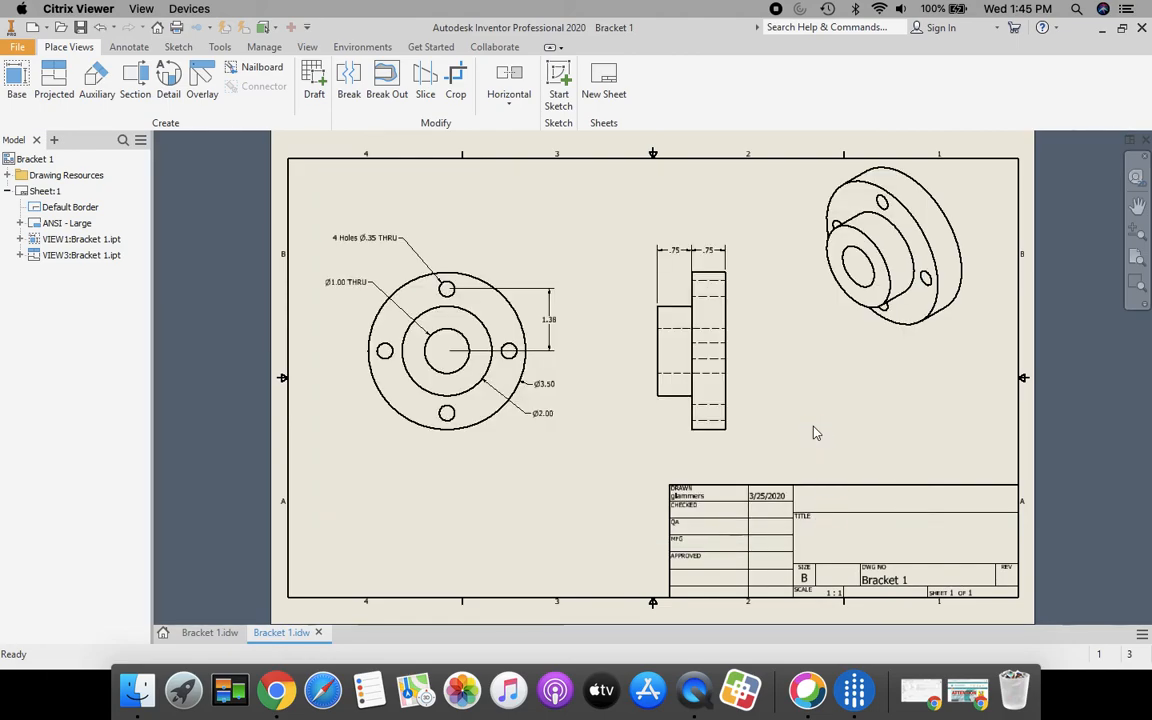